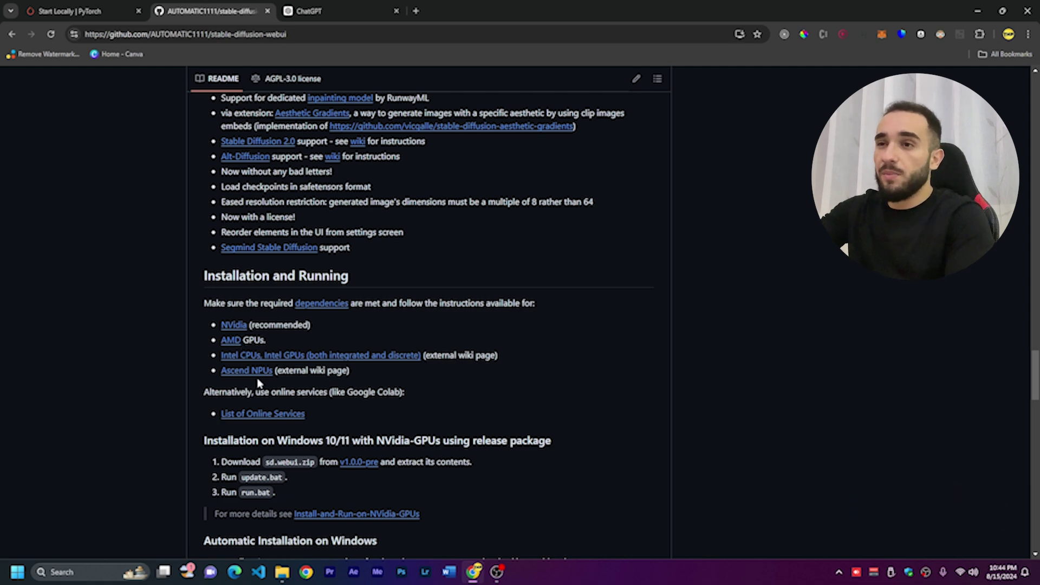
Read the README's "Automatic Installation on Windows" instructions, including the step on running webui-user.bat
{"action": "scroll", "coordinate": [259, 383], "scroll_direction": "down", "scroll_amount": 3}
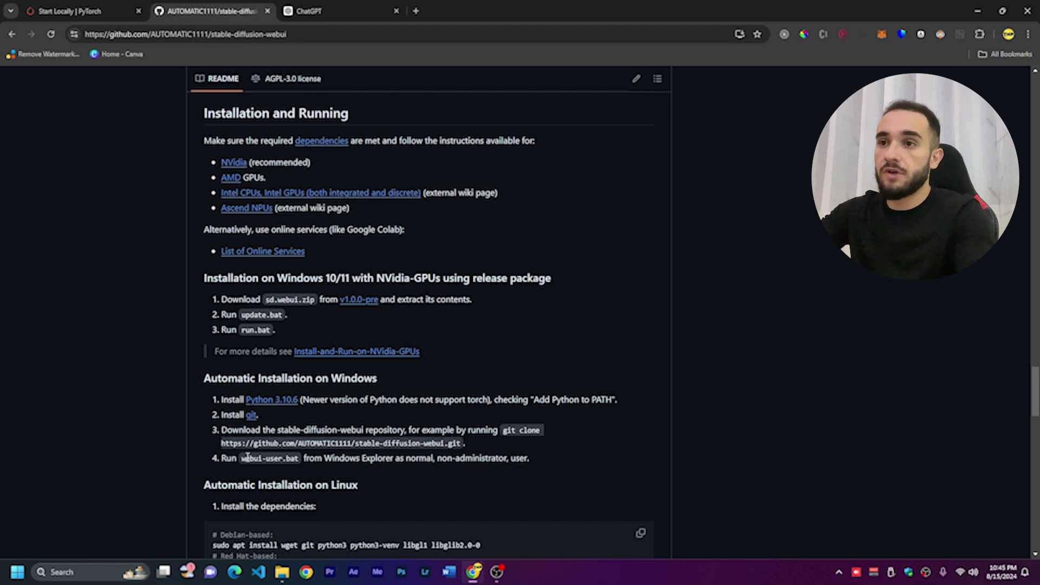
{"action": "left_click_drag", "start_coordinate": [291, 458], "coordinate": [241, 457]}
{"action": "left_click", "coordinate": [271, 468]}
{"action": "left_click", "coordinate": [292, 476]}
{"action": "scroll", "coordinate": [581, 469], "scroll_direction": "up", "scroll_amount": 10}
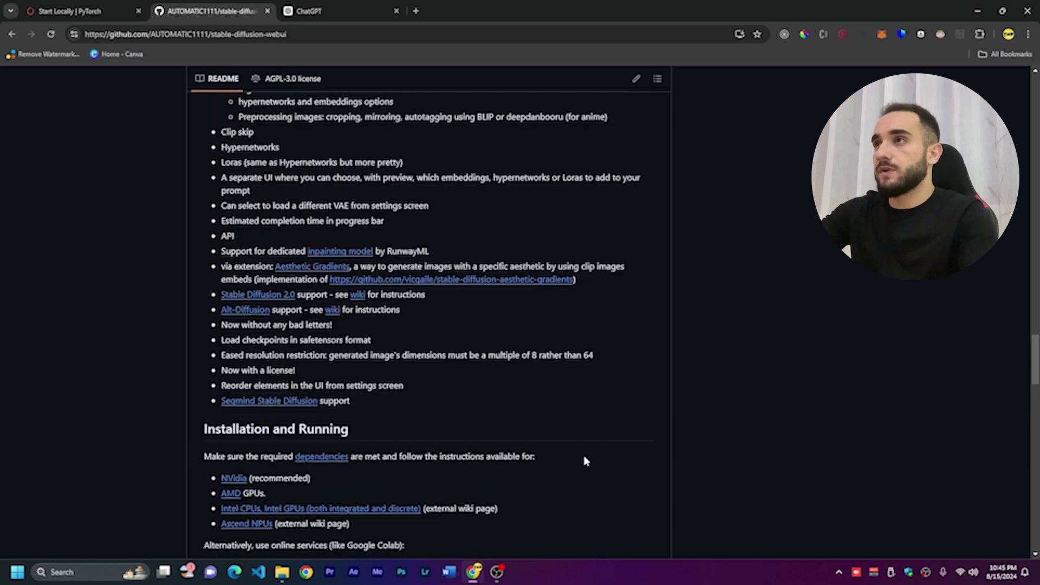
{"action": "scroll", "coordinate": [587, 453], "scroll_direction": "up", "scroll_amount": 6}
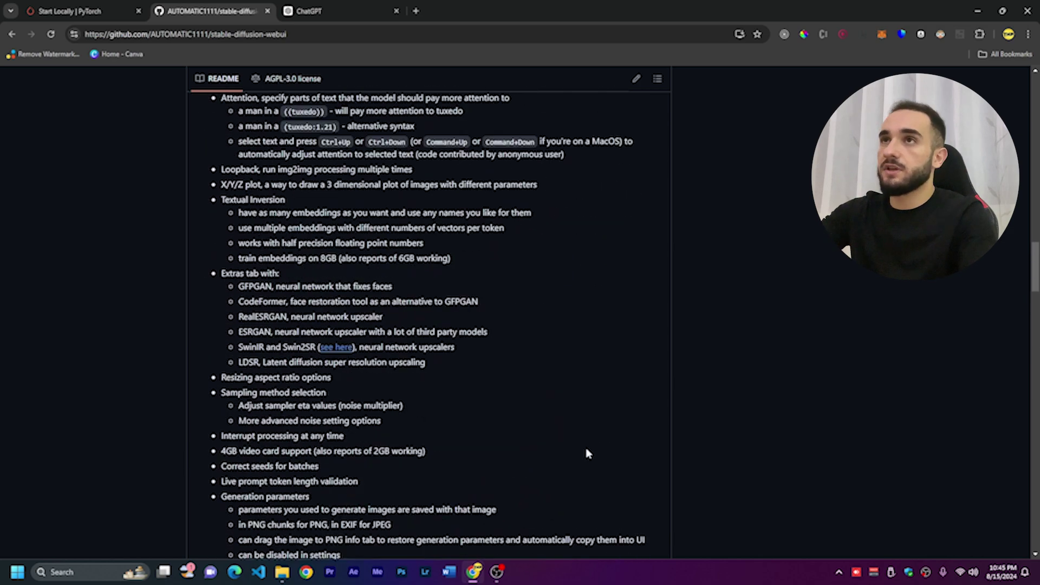
Search the web for "download git" in a new tab, view the Git downloads page and close it
{"action": "left_click", "coordinate": [417, 11]}
{"action": "type", "text": "d"}
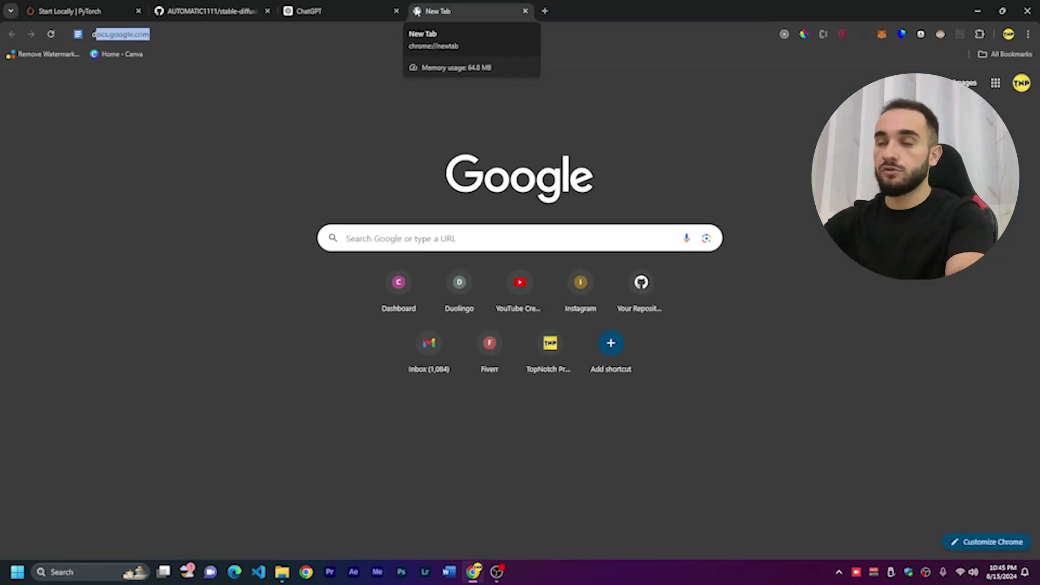
{"action": "type", "text": "own"}
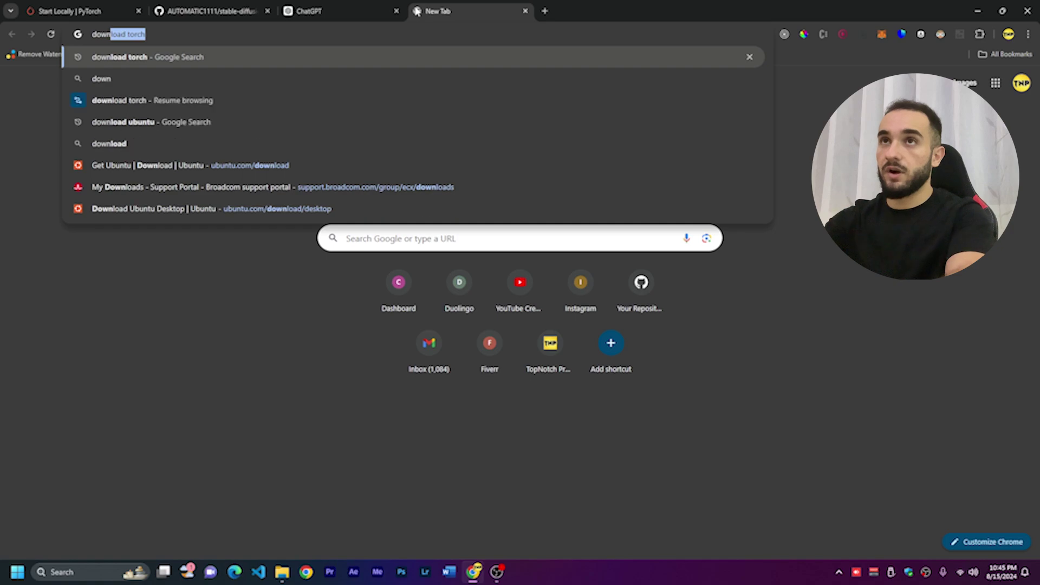
{"action": "type", "text": "load git"}
{"action": "key", "text": "Return"}
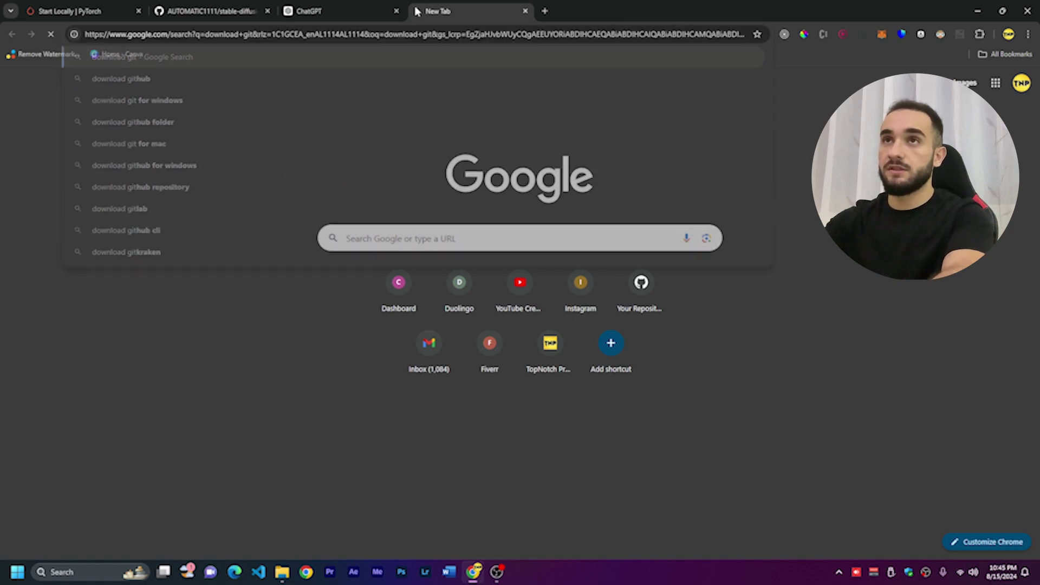
{"action": "left_click", "coordinate": [157, 88]}
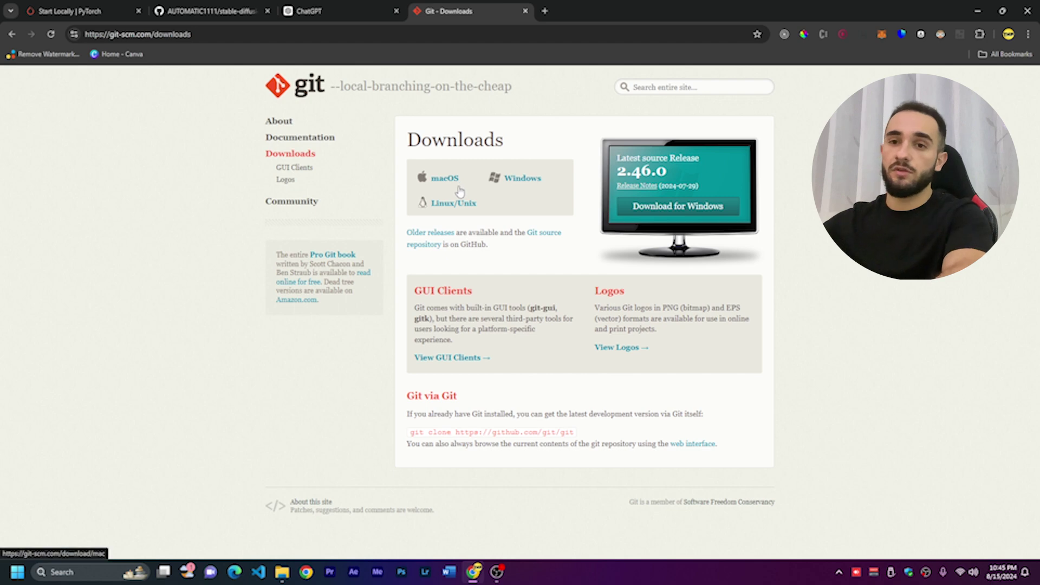
{"action": "key", "text": "ctrl+w"}
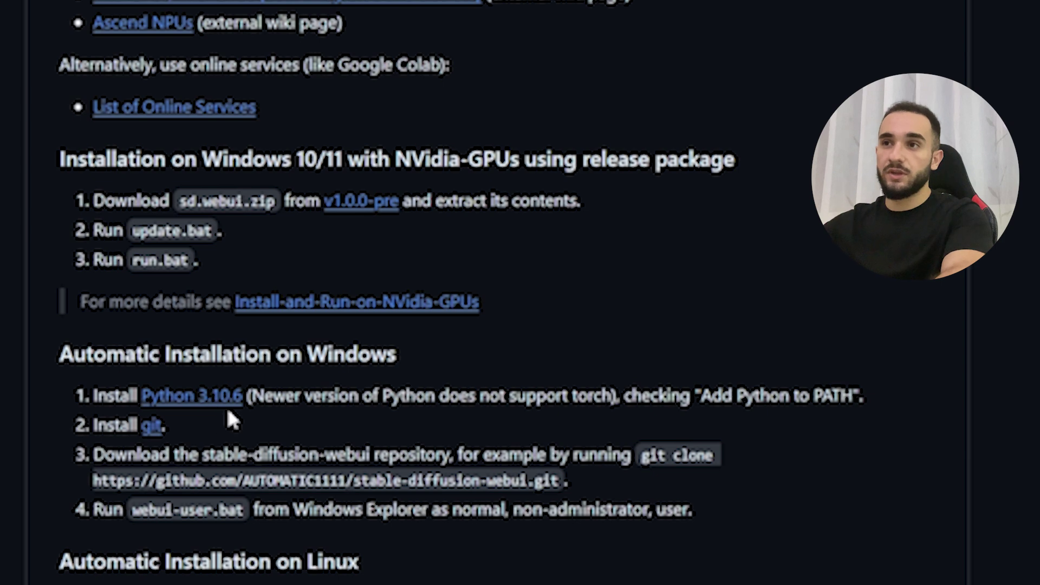
Start downloading the 64-bit Windows installer from the Python 3.10.6 release page and cancel the download
{"action": "left_click", "coordinate": [193, 398]}
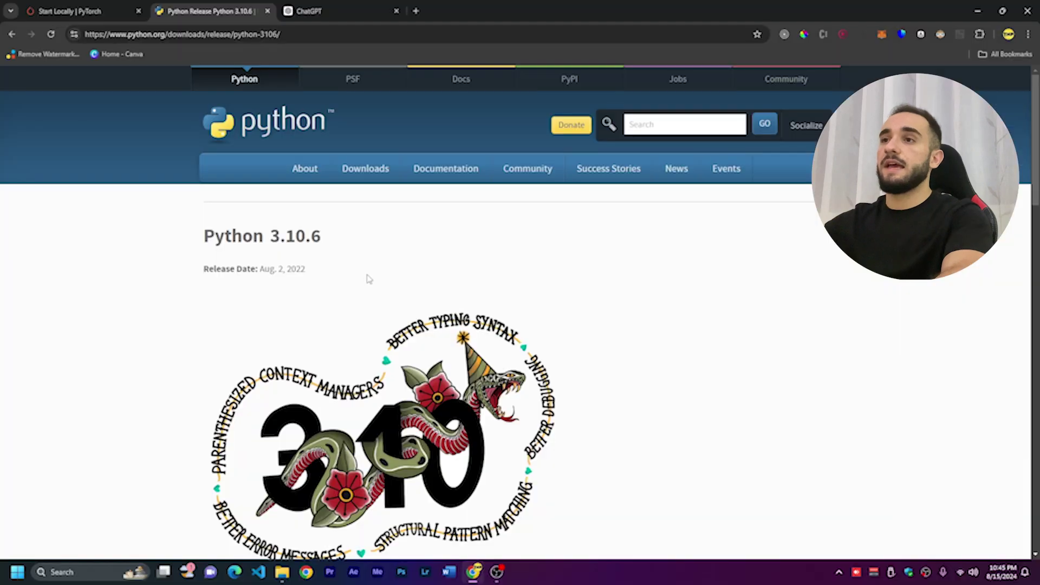
{"action": "scroll", "coordinate": [367, 276], "scroll_direction": "down", "scroll_amount": 15}
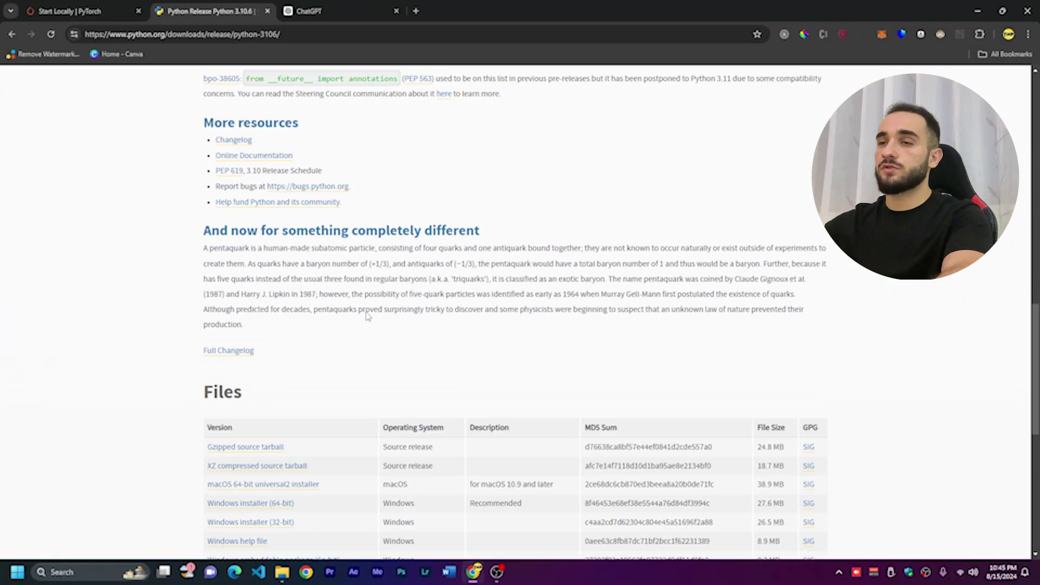
{"action": "scroll", "coordinate": [368, 316], "scroll_direction": "down", "scroll_amount": 5}
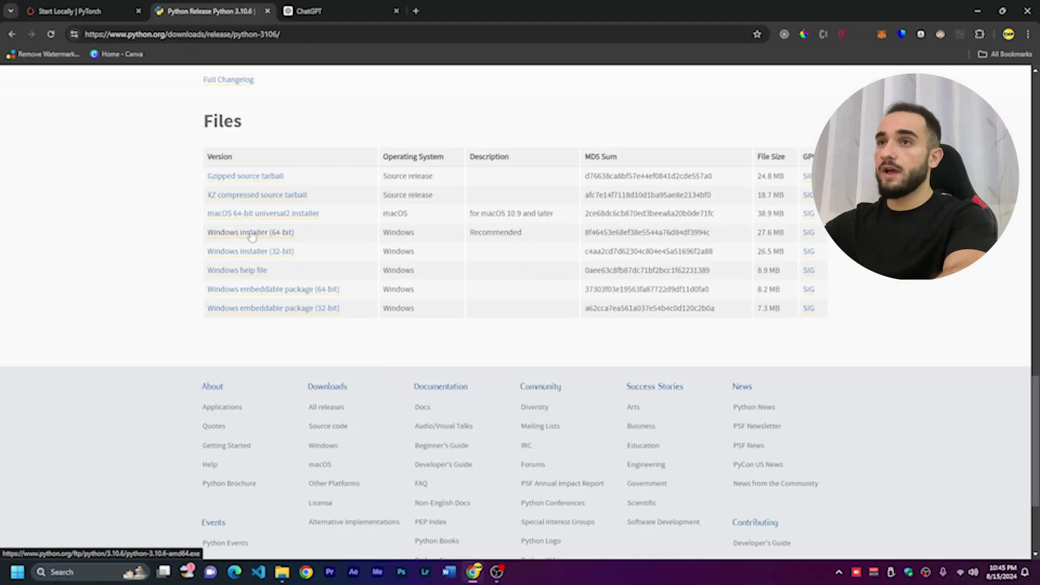
{"action": "left_click", "coordinate": [250, 237]}
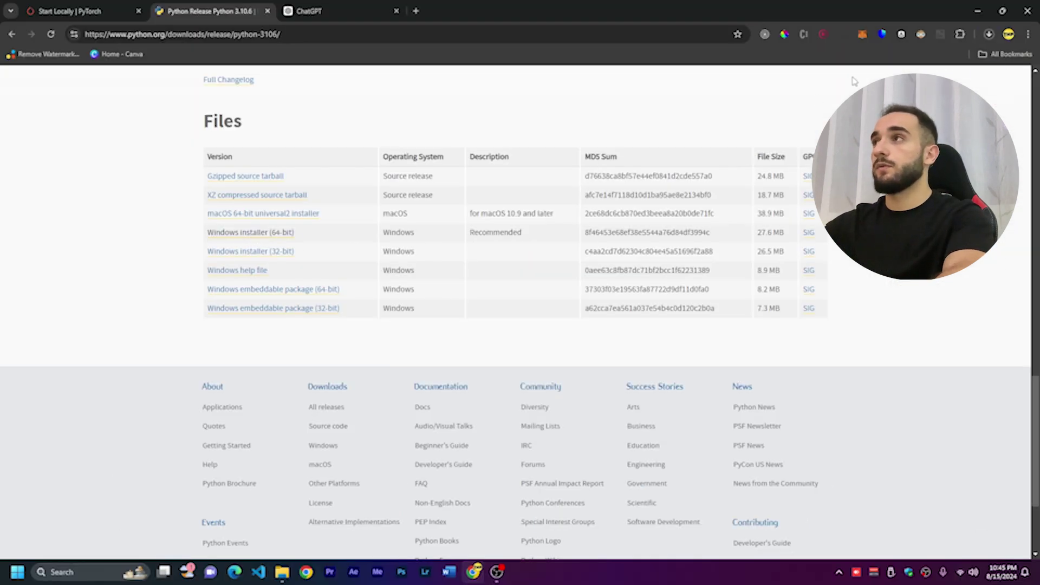
{"action": "left_click", "coordinate": [989, 35]}
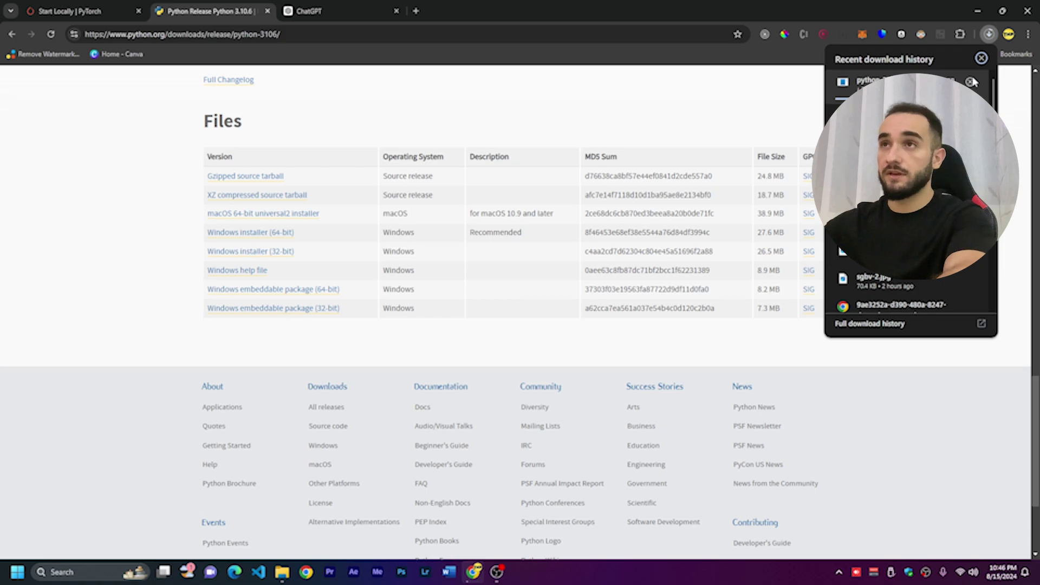
{"action": "left_click", "coordinate": [971, 82]}
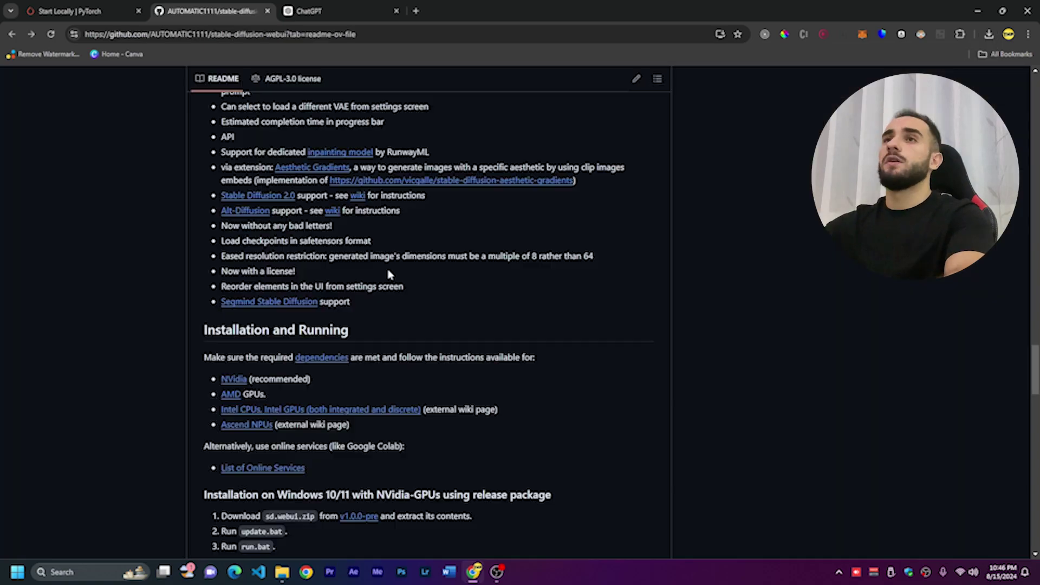
Copy the HTTPS clone URL of the AUTOMATIC1111/stable-diffusion-webui repository
{"action": "scroll", "coordinate": [388, 271], "scroll_direction": "up", "scroll_amount": 20}
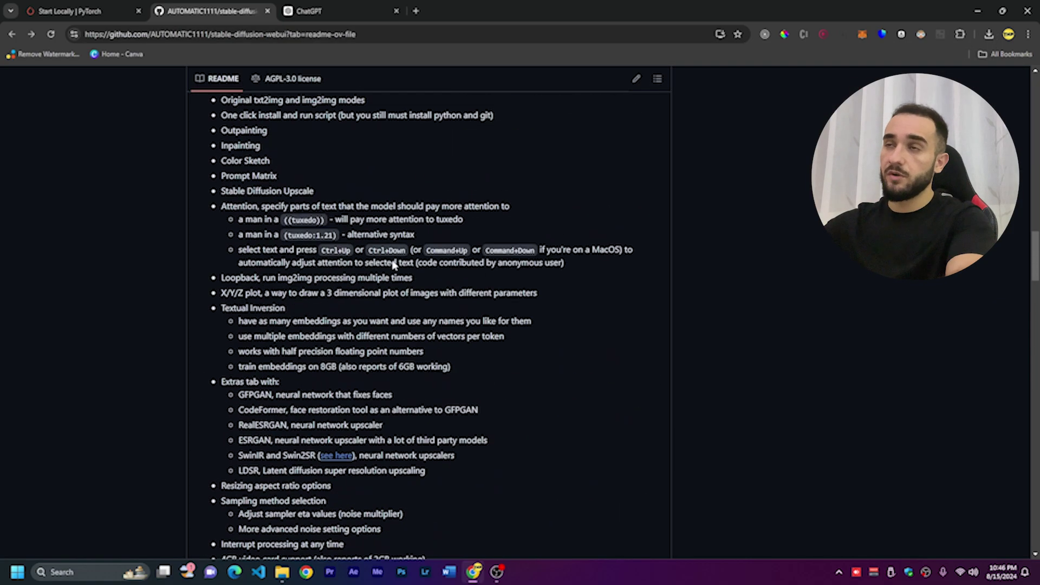
{"action": "scroll", "coordinate": [394, 265], "scroll_direction": "up", "scroll_amount": 20}
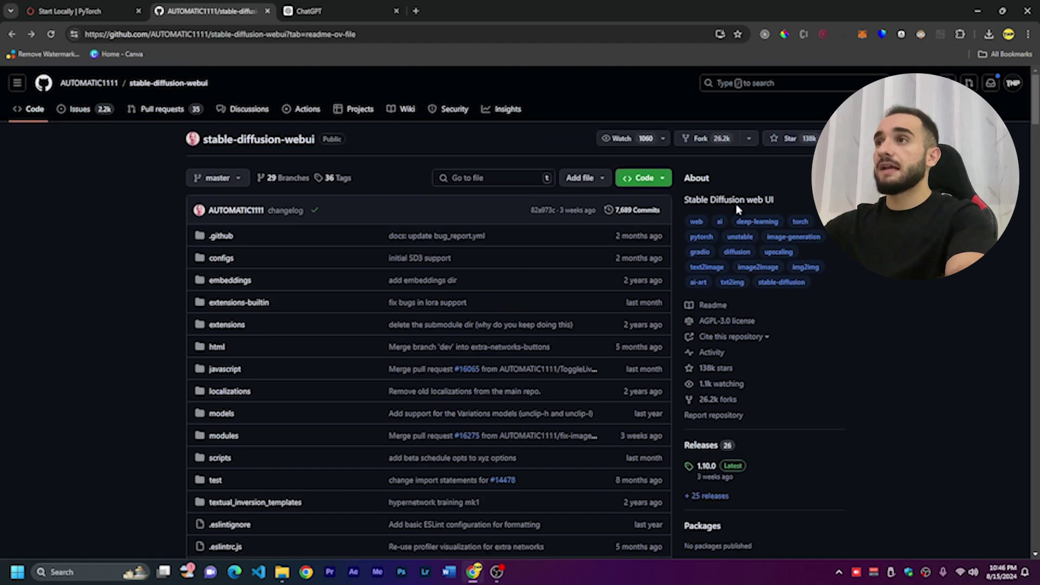
{"action": "left_click", "coordinate": [645, 178]}
{"action": "left_click", "coordinate": [654, 274]}
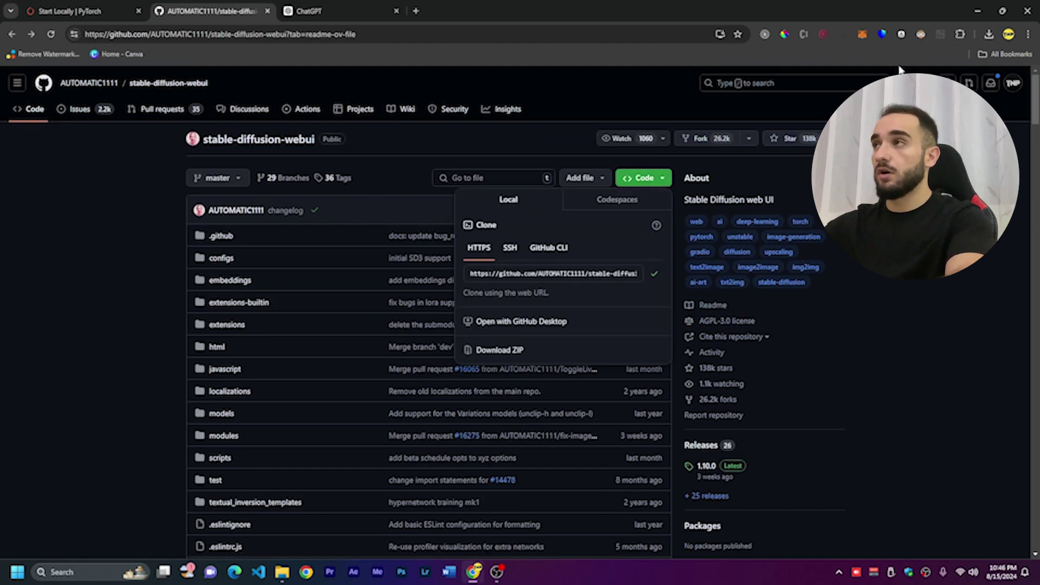
{"action": "left_click", "coordinate": [977, 11]}
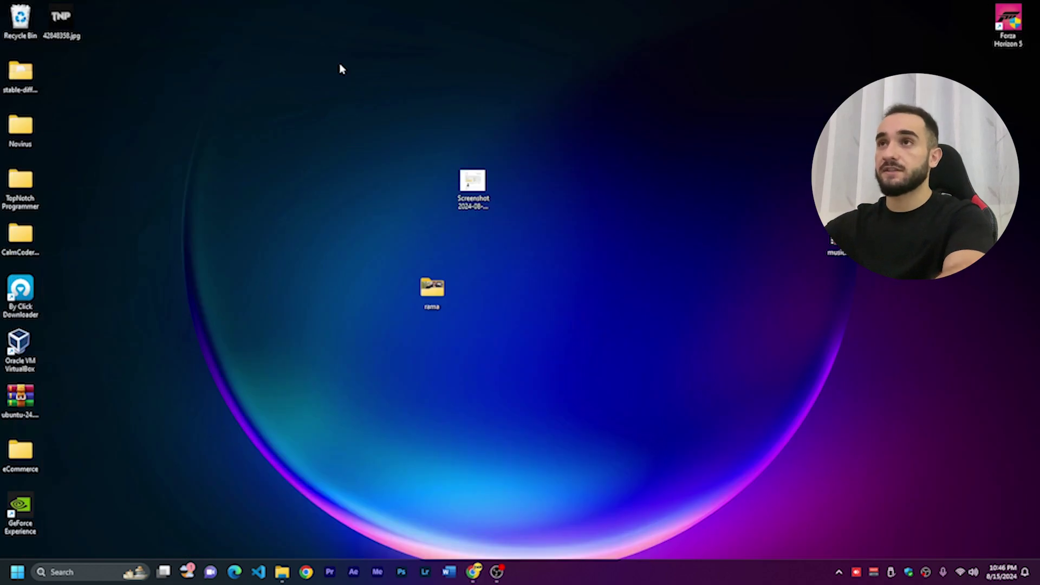
{"action": "right_click", "coordinate": [315, 104]}
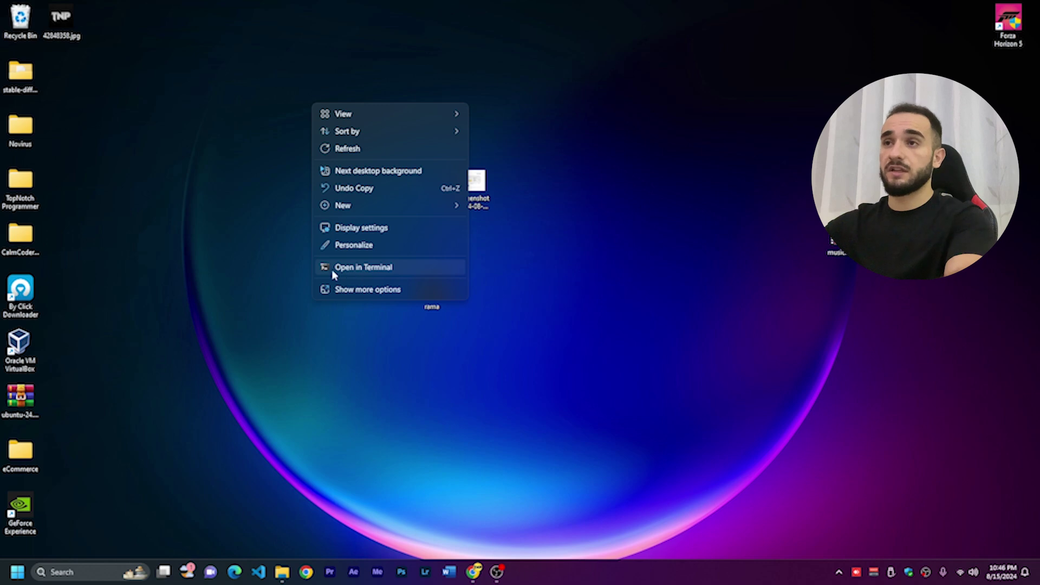
{"action": "left_click", "coordinate": [378, 268]}
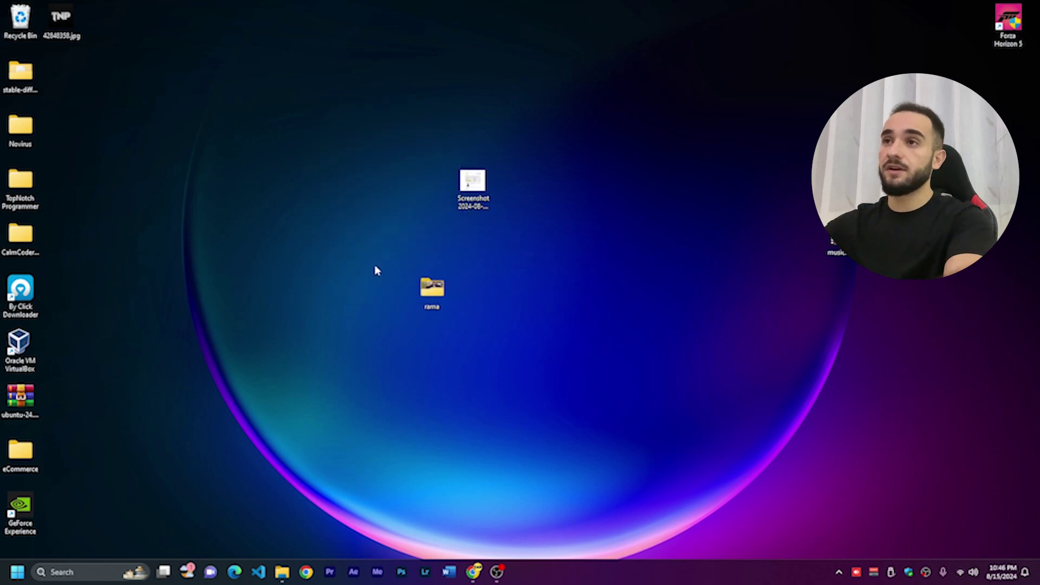
{"action": "left_click", "coordinate": [566, 84]}
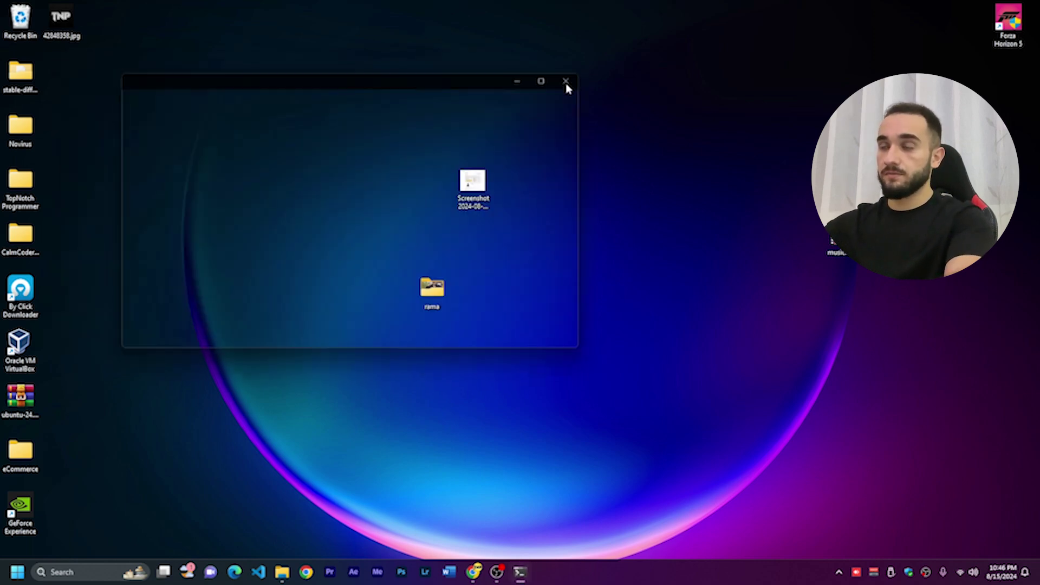
Open Command Prompt and change into the Documents folder
{"action": "key", "text": "super"}
{"action": "type", "text": "command prompt"}
{"action": "key", "text": "Return"}
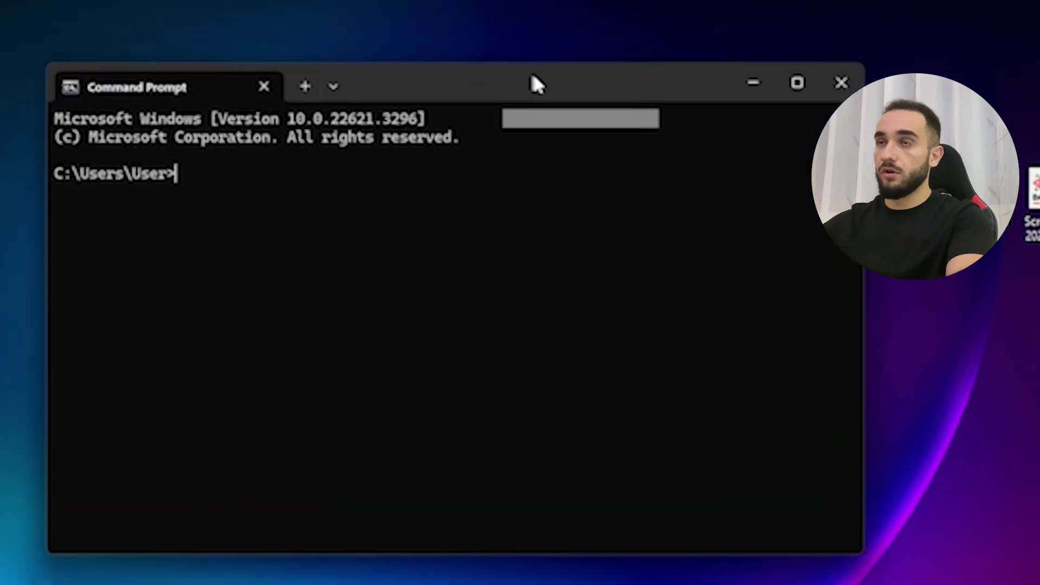
{"action": "type", "text": "cd Do"}
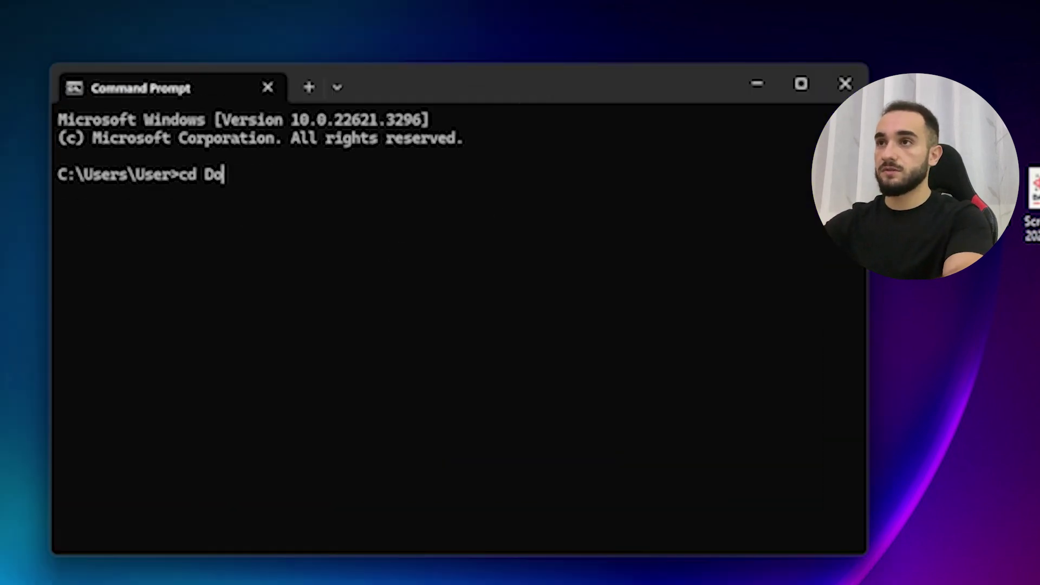
{"action": "key", "text": "Tab"}
{"action": "key", "text": "Return"}
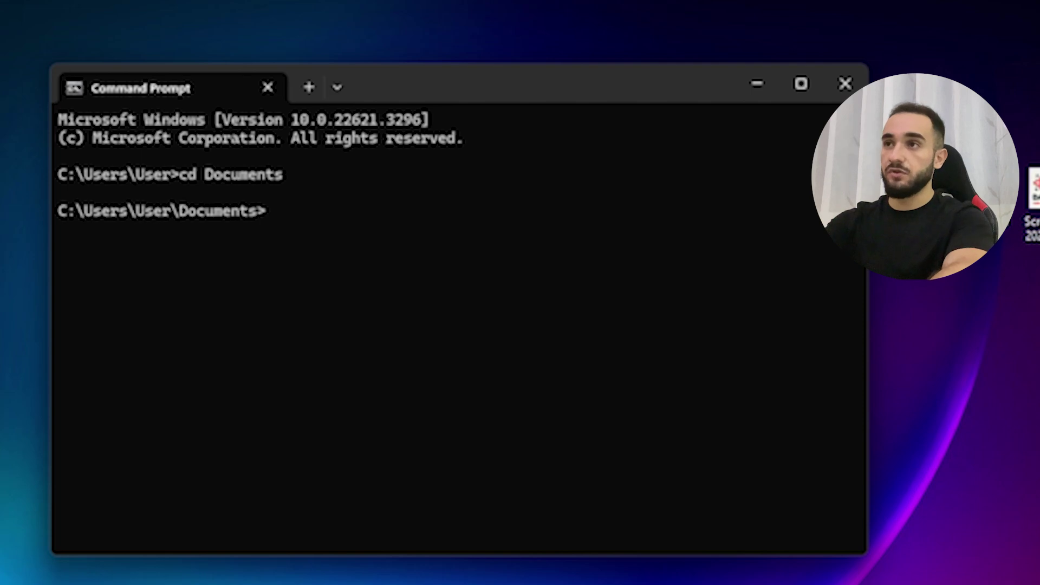
Clone the repository from the copied URL with git clone and change into the stable-diffusion-webui folder
{"action": "type", "text": "git clone"}
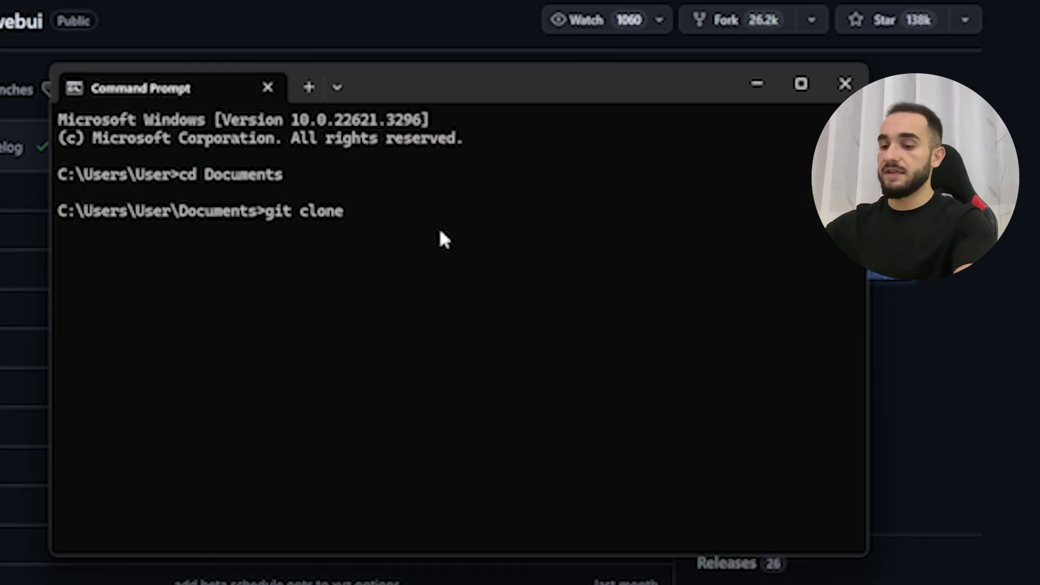
{"action": "key", "text": "ctrl+v"}
{"action": "key", "text": "Return"}
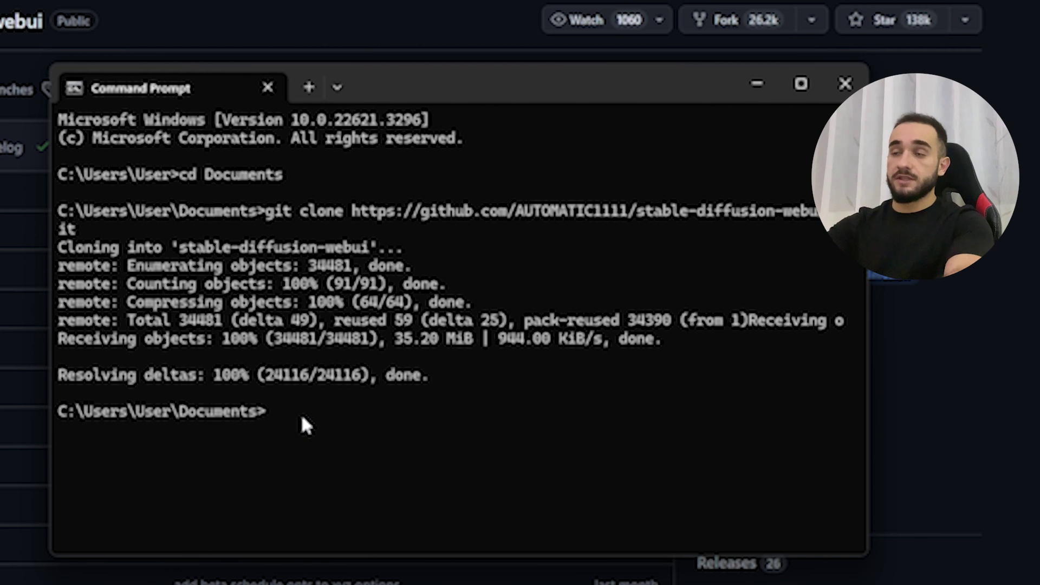
{"action": "type", "text": "cd stable-diffusion-webui"}
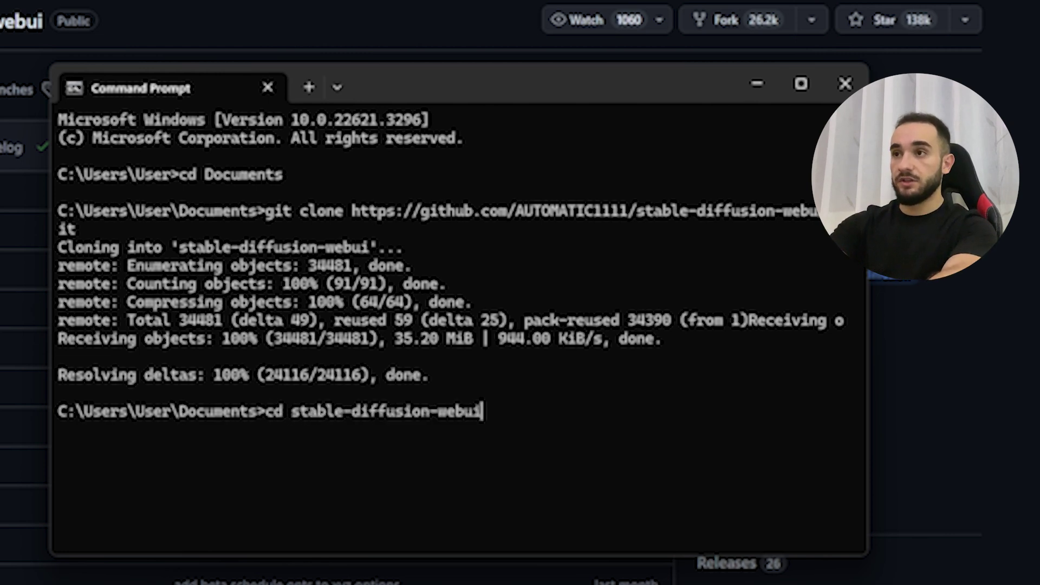
{"action": "key", "text": "Return"}
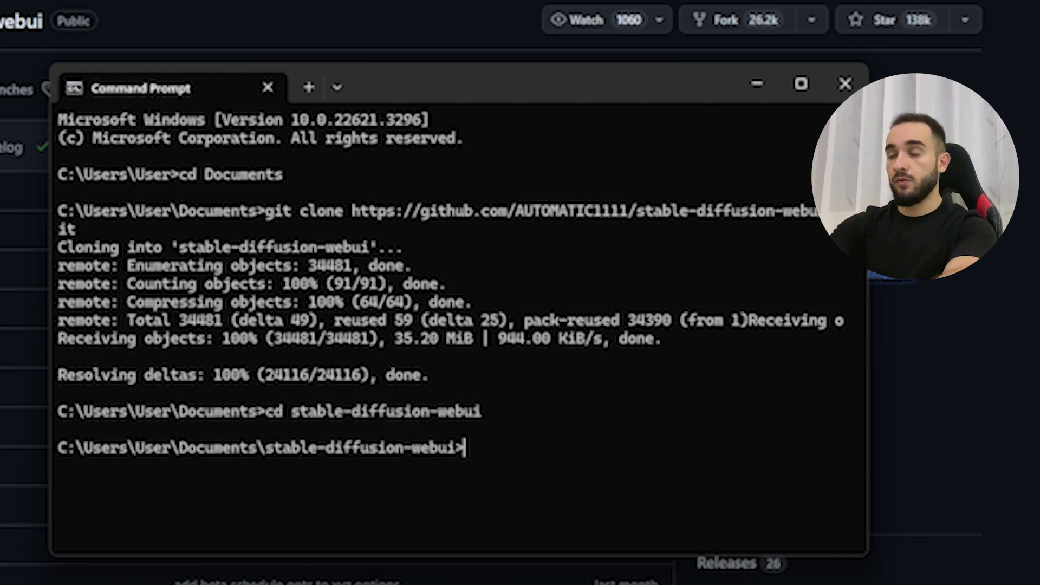
List the contents of the stable-diffusion-webui folder with dir and examine the webui script files
{"action": "type", "text": "ls"}
{"action": "key", "text": "Return"}
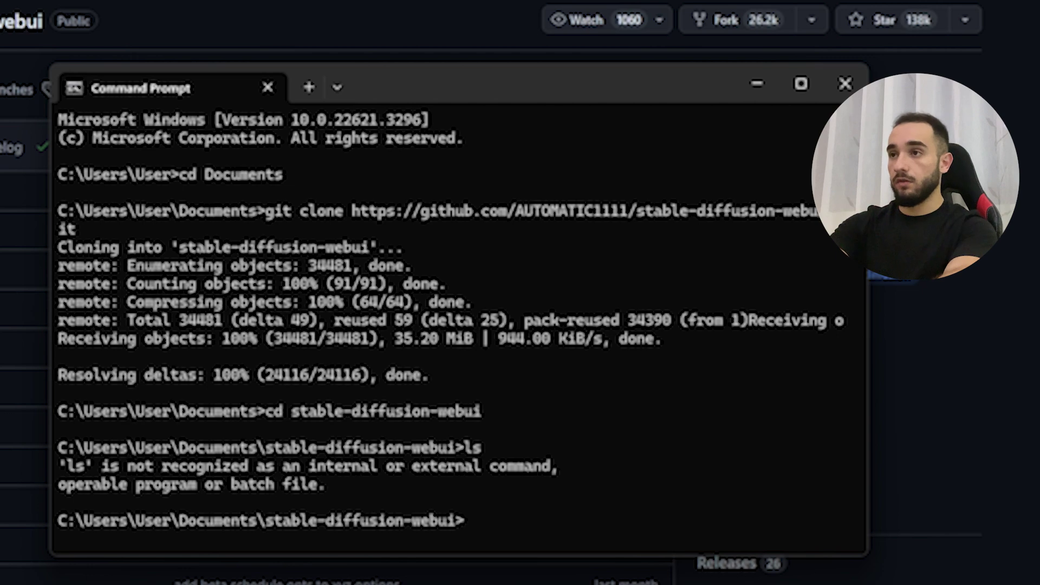
{"action": "type", "text": "dir"}
{"action": "key", "text": "Return"}
{"action": "scroll", "coordinate": [379, 258], "scroll_direction": "up", "scroll_amount": 4}
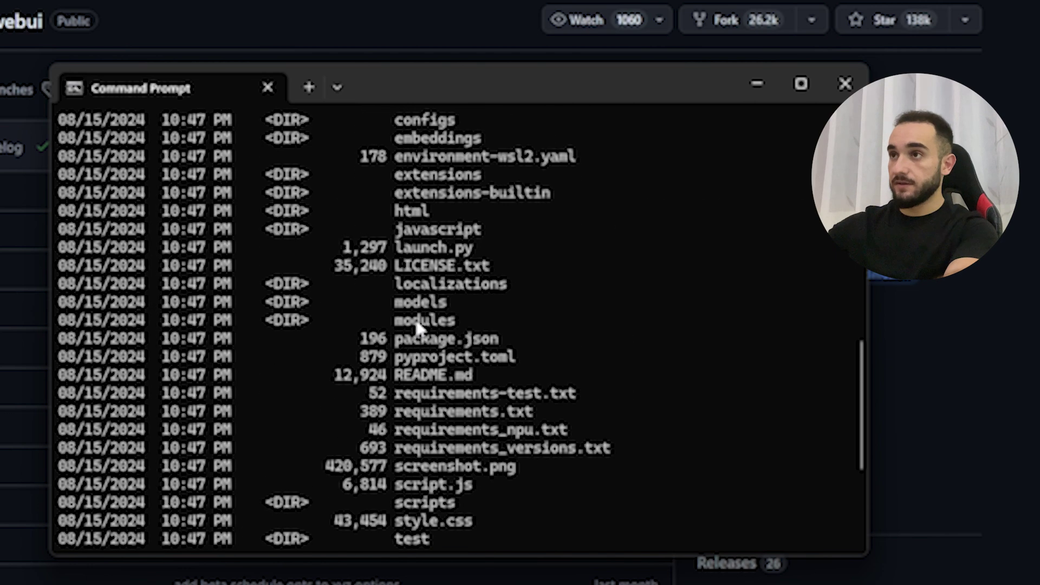
{"action": "scroll", "coordinate": [417, 328], "scroll_direction": "down", "scroll_amount": 4}
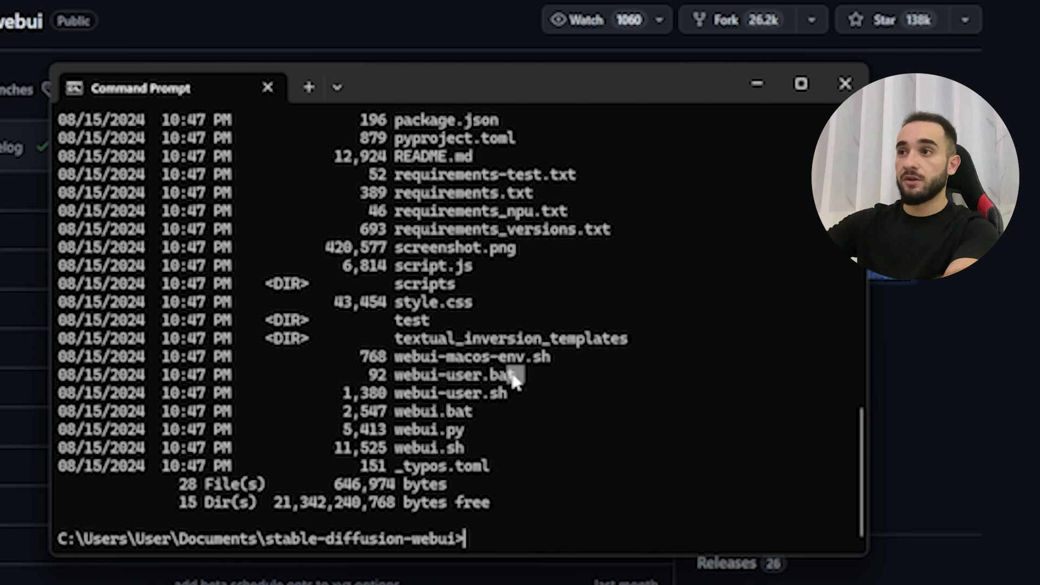
{"action": "left_click_drag", "start_coordinate": [464, 357], "coordinate": [438, 357]}
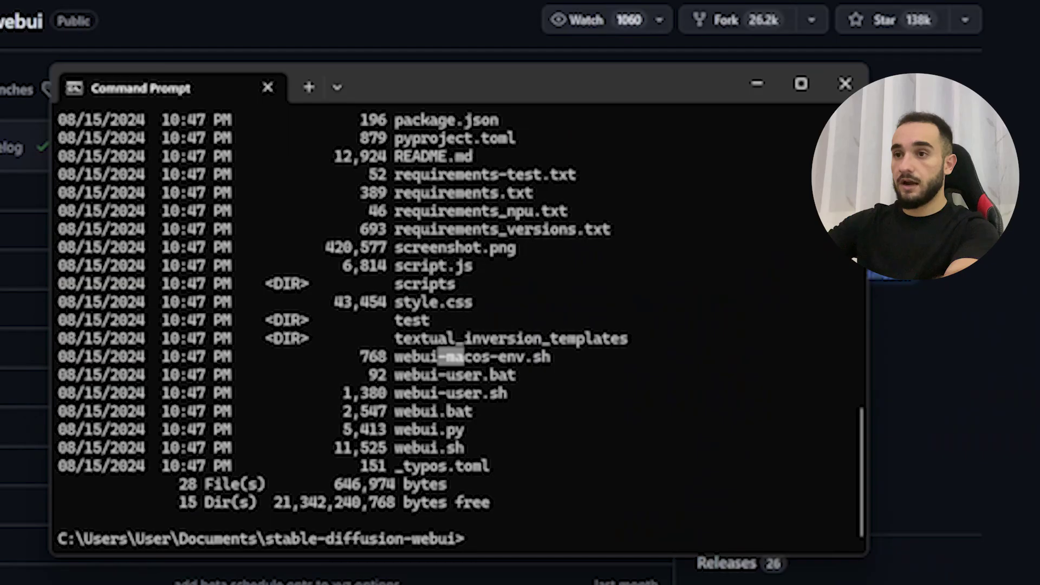
Open the stable-diffusion-webui folder inside Documents in File Explorer and locate webui-user.bat
{"action": "key", "text": "super+e"}
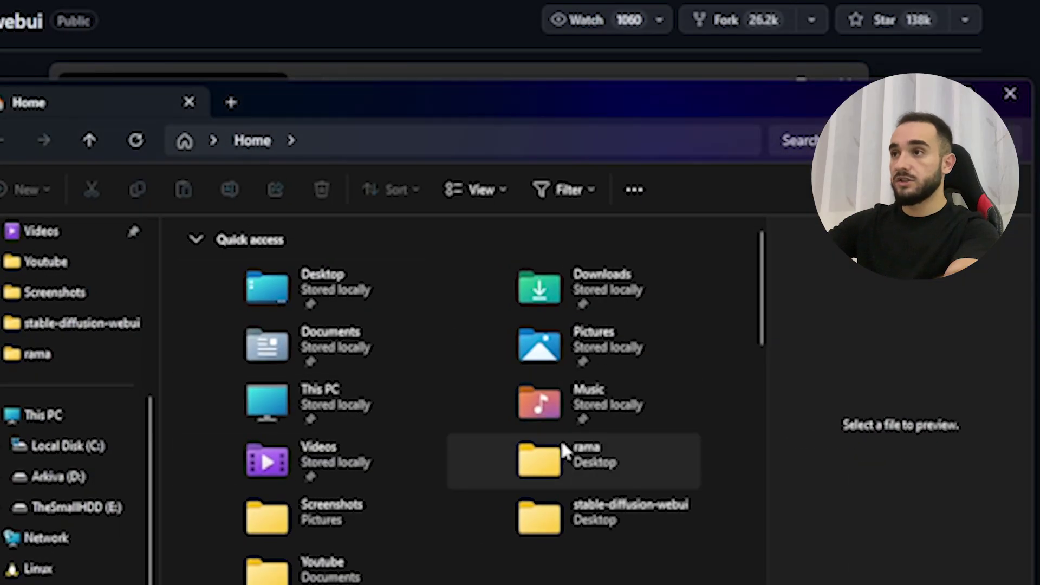
{"action": "double_click", "coordinate": [267, 344]}
{"action": "left_click", "coordinate": [268, 296]}
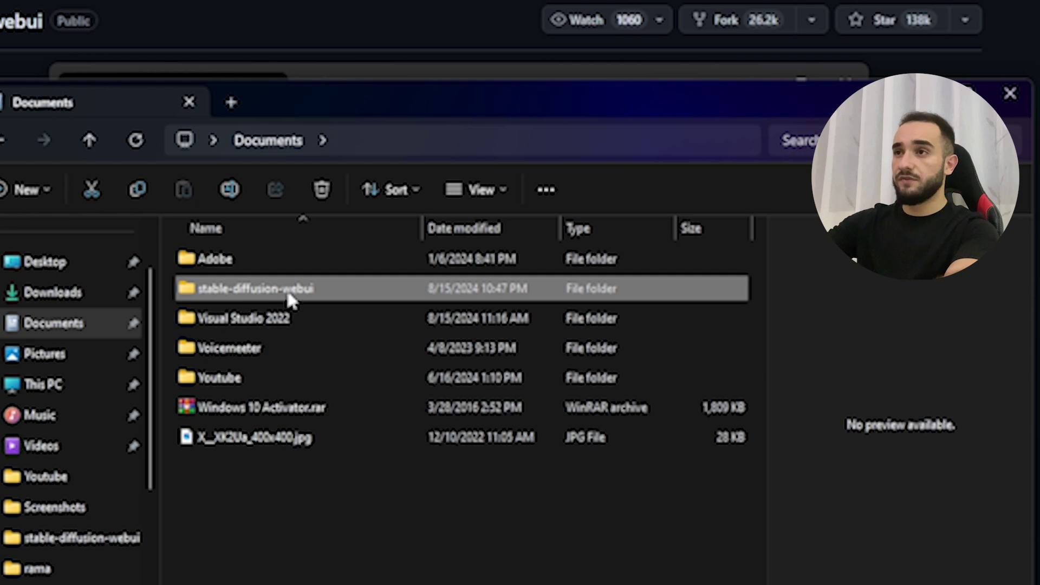
{"action": "double_click", "coordinate": [290, 301]}
{"action": "scroll", "coordinate": [274, 418], "scroll_direction": "down", "scroll_amount": 10}
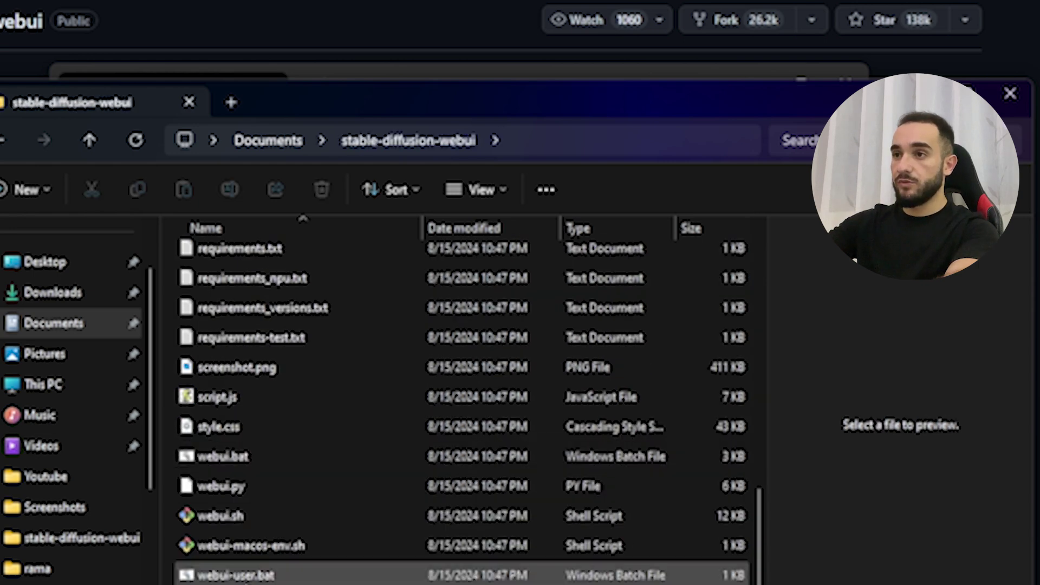
Run webui-user.bat from the cloned stable-diffusion-webui folder and move its console window aside
{"action": "left_click", "coordinate": [303, 581]}
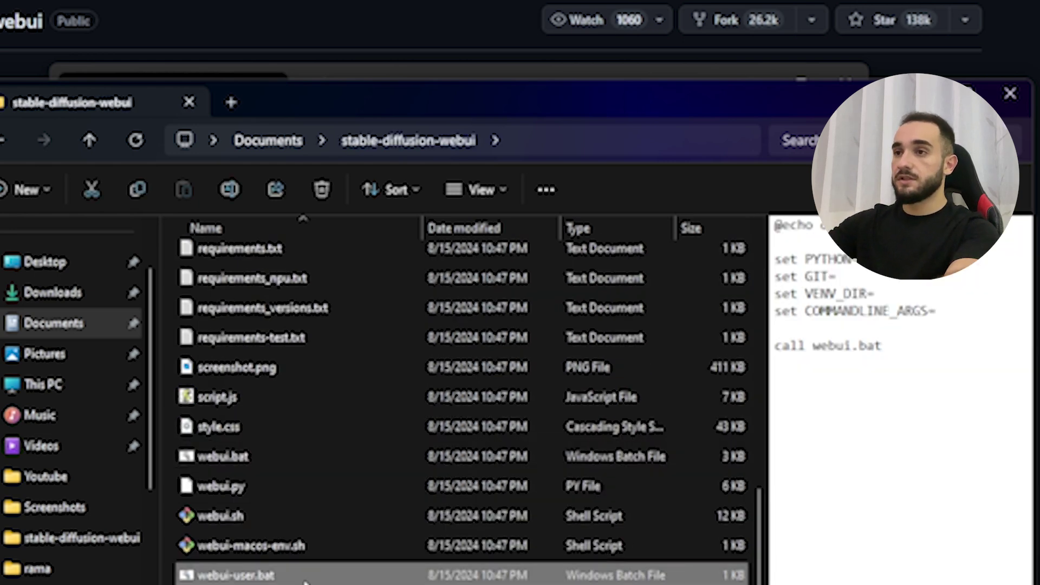
{"action": "double_click", "coordinate": [337, 578]}
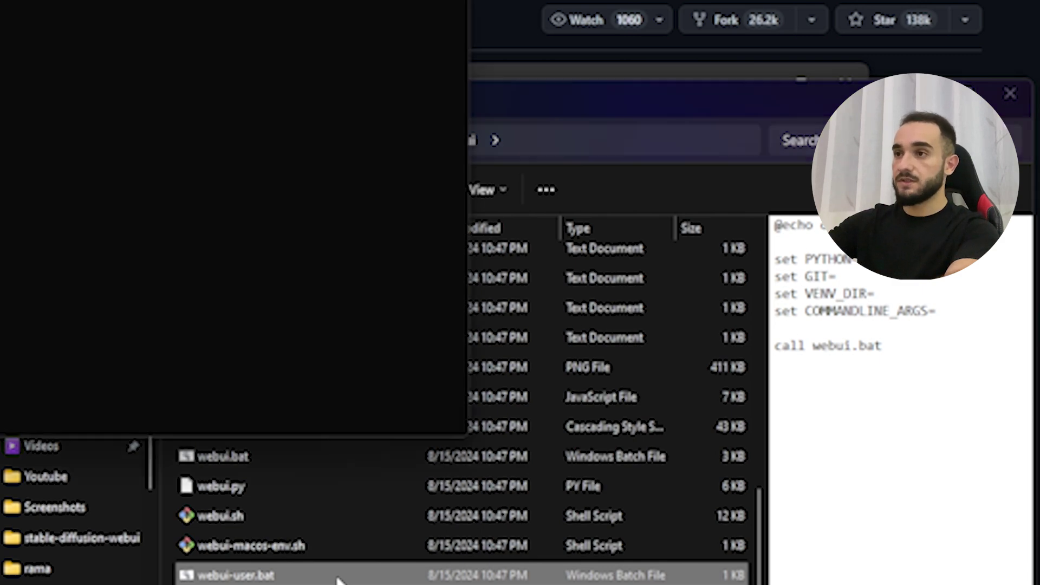
{"action": "left_click_drag", "start_coordinate": [442, 19], "coordinate": [640, 186]}
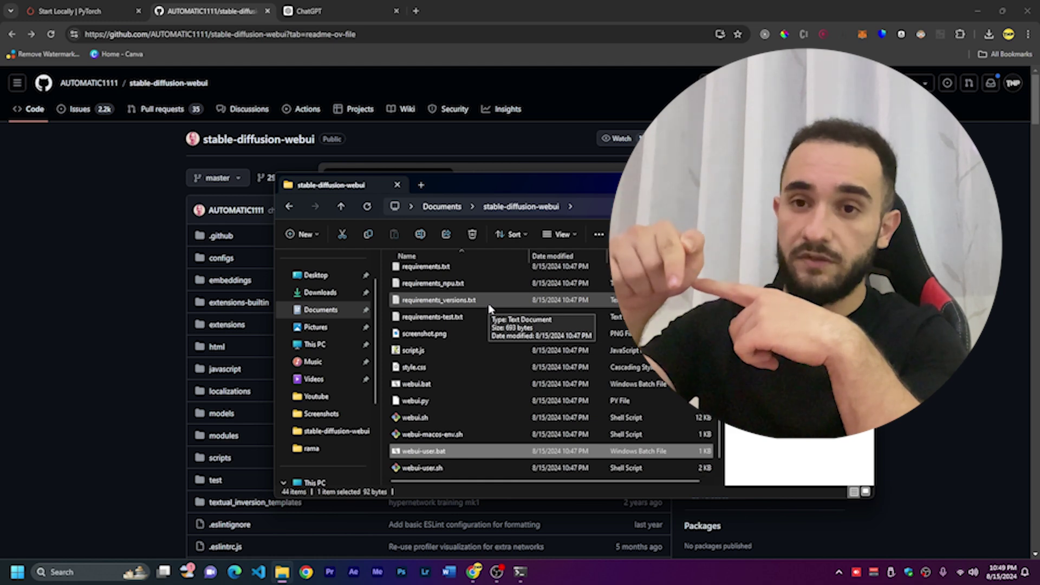
Search Google for "download cuda toolkit 11.8" in a new browser tab and open NVIDIA's CUDA Toolkit 11.8 download page
{"action": "left_click", "coordinate": [416, 11]}
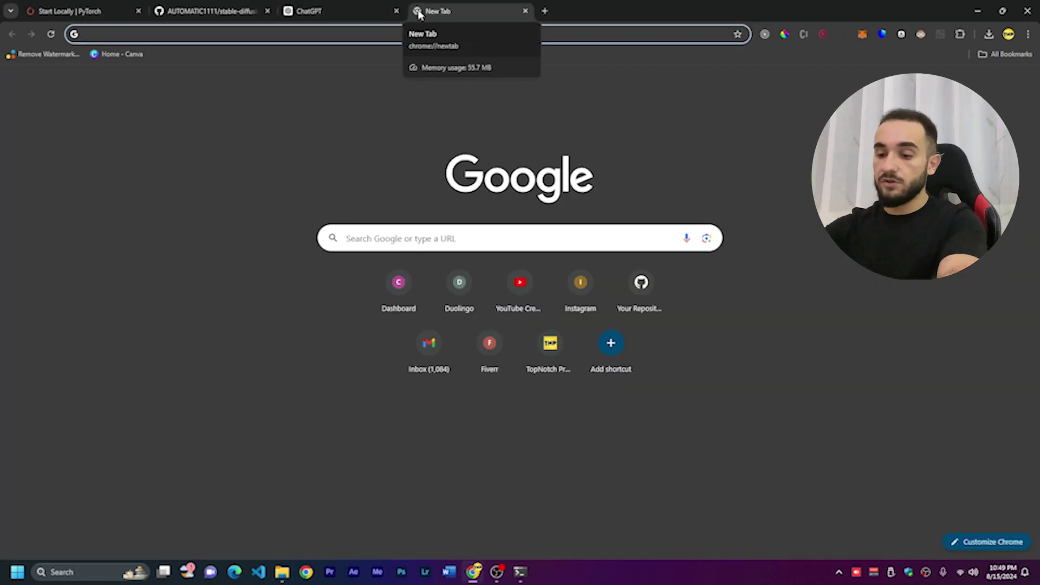
{"action": "type", "text": "d"}
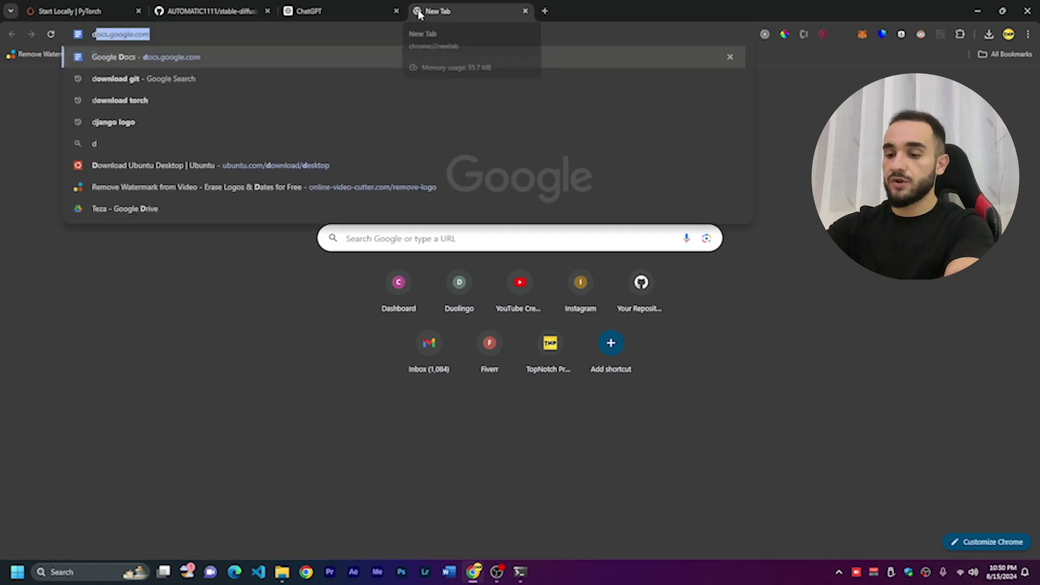
{"action": "type", "text": "ownload cuda toolk"}
{"action": "key", "text": "Return"}
{"action": "left_click", "coordinate": [279, 97]}
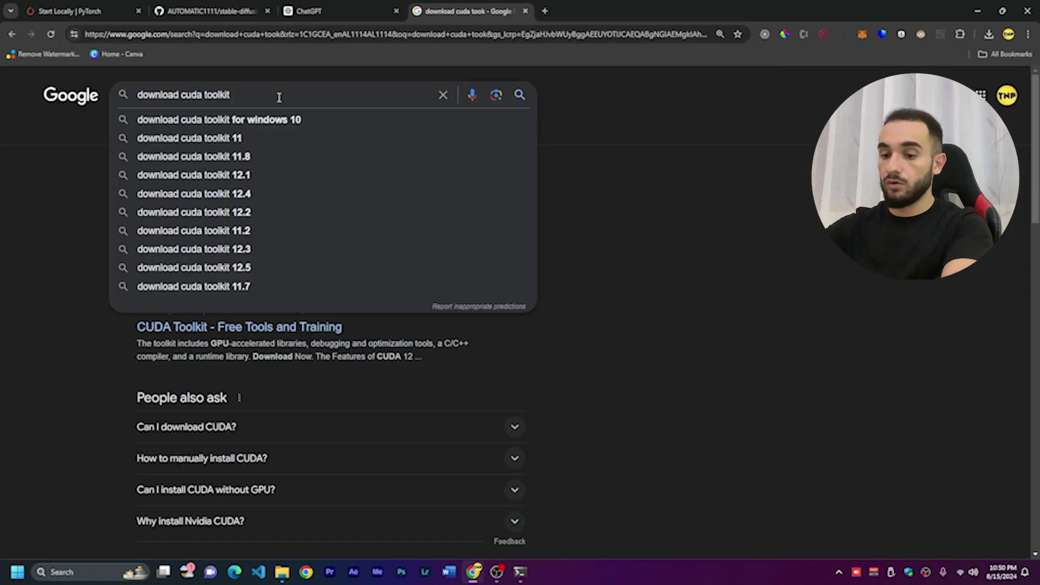
{"action": "type", "text": "11.8"}
{"action": "key", "text": "Return"}
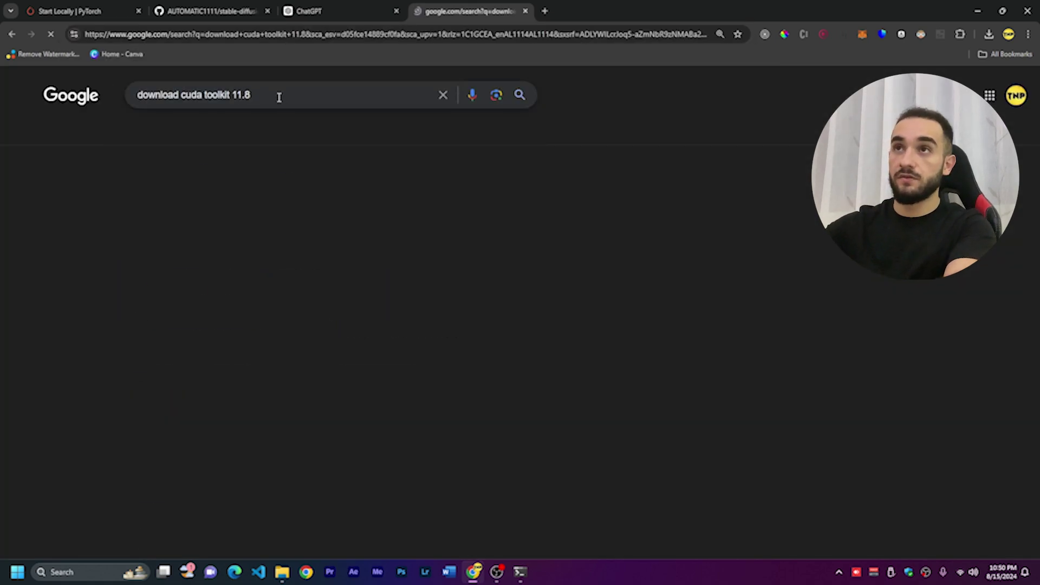
{"action": "left_click", "coordinate": [267, 202]}
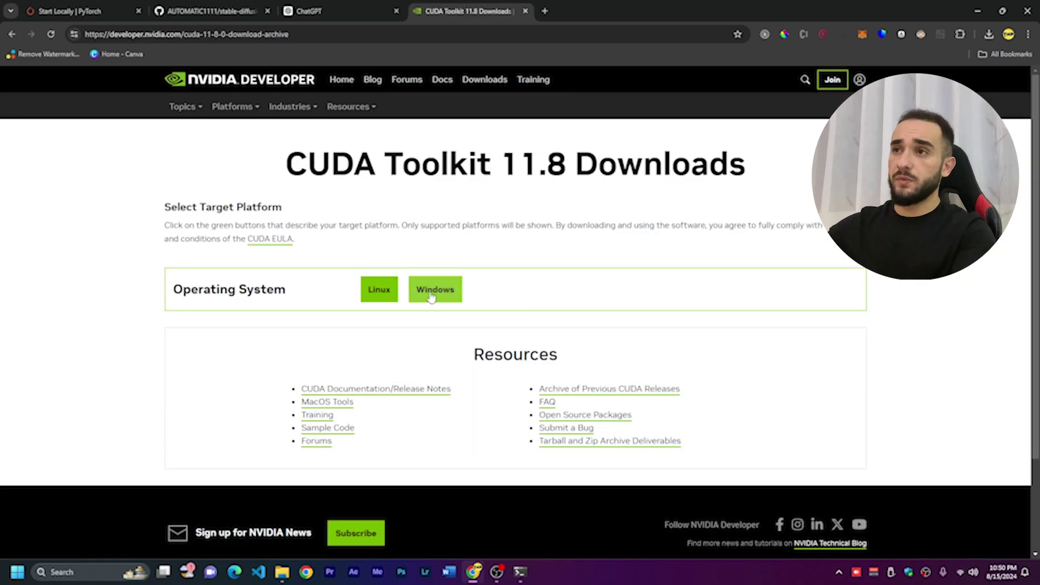
Select the Windows, x86_64, version 11, exe (network) installer and accept the default extraction path in the CUDA setup package
{"action": "left_click", "coordinate": [432, 296]}
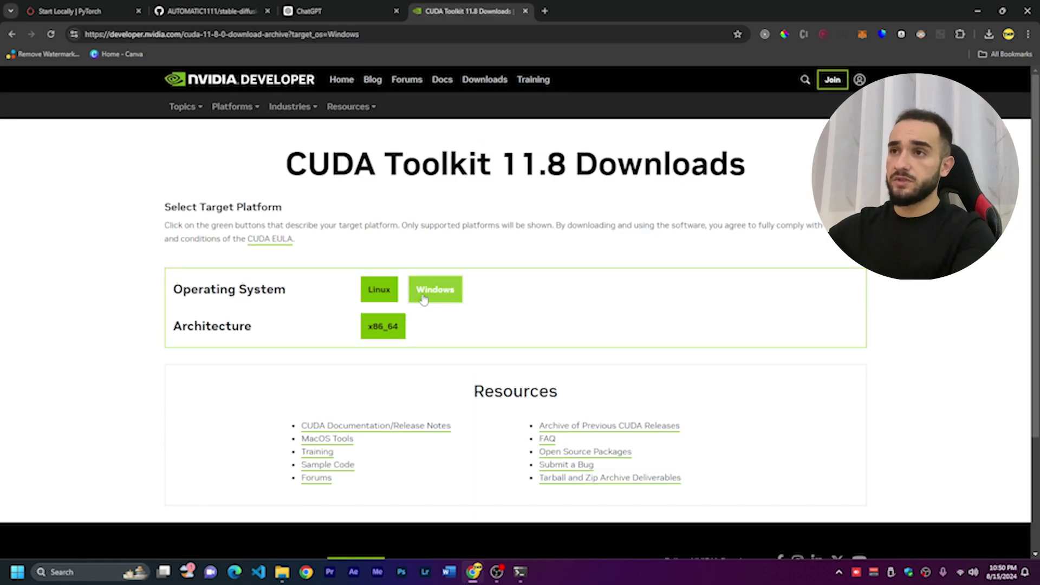
{"action": "left_click", "coordinate": [391, 333]}
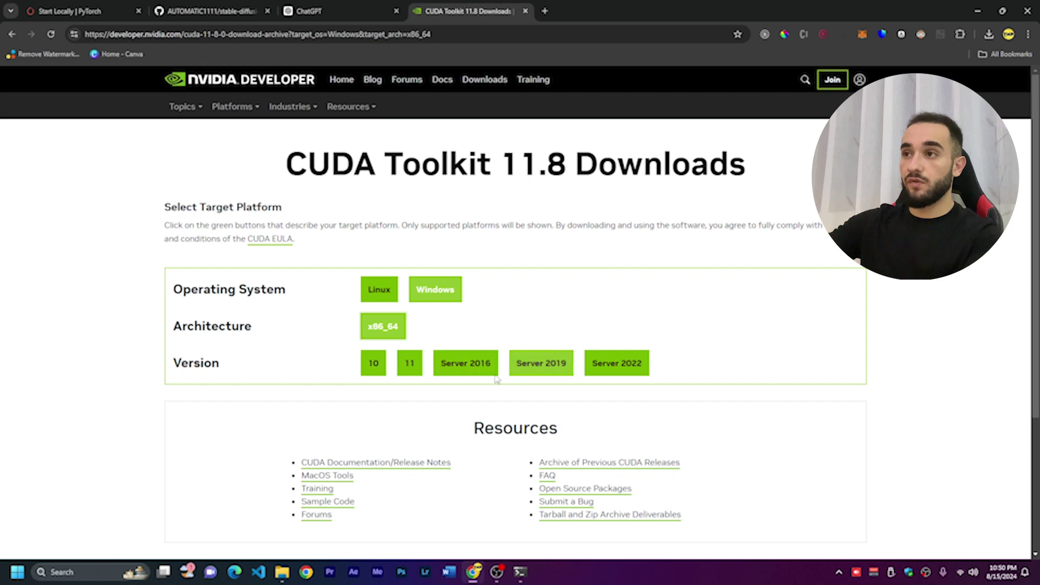
{"action": "left_click", "coordinate": [410, 364]}
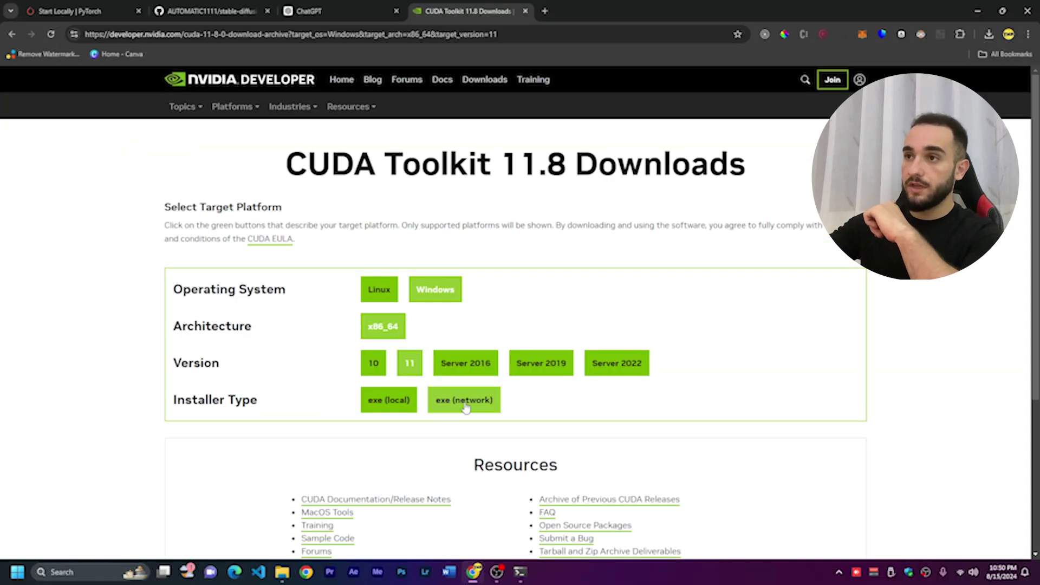
{"action": "left_click", "coordinate": [464, 401]}
{"action": "scroll", "coordinate": [650, 379], "scroll_direction": "down", "scroll_amount": 4}
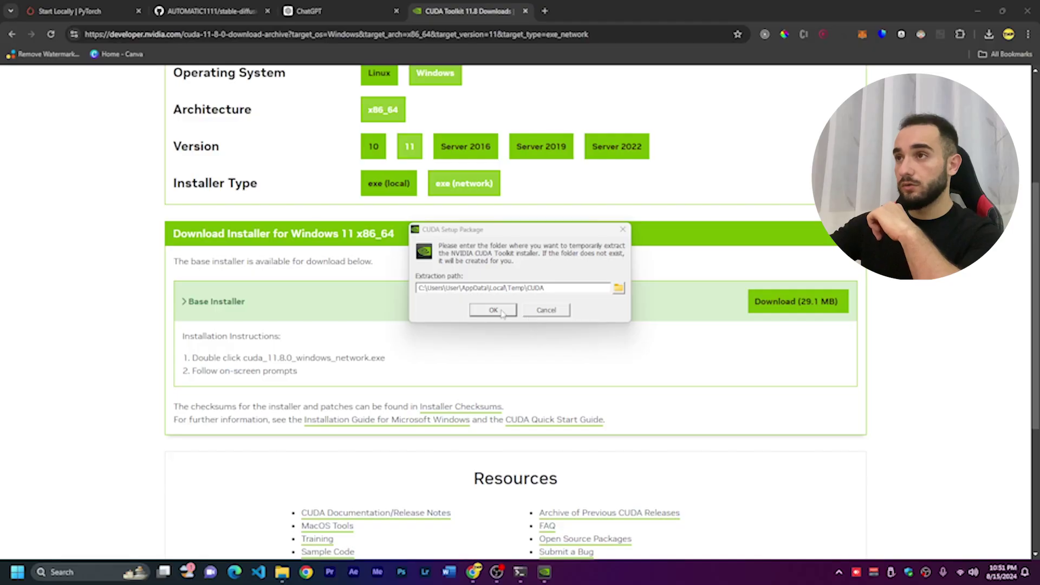
{"action": "left_click", "coordinate": [502, 313]}
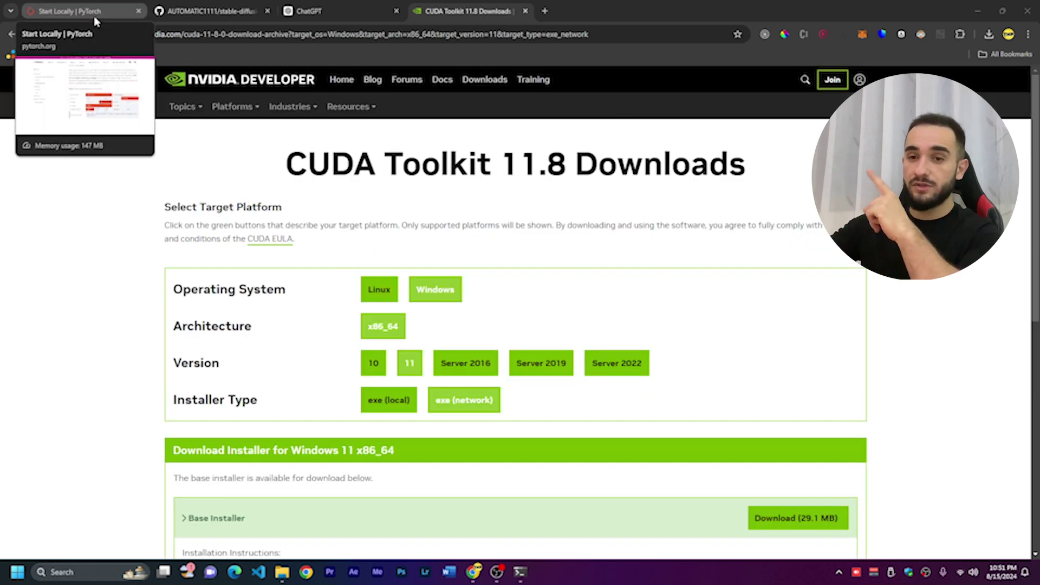
Switch to File Explorer and open the venv folder inside stable-diffusion-webui
{"action": "key", "text": "alt+Tab"}
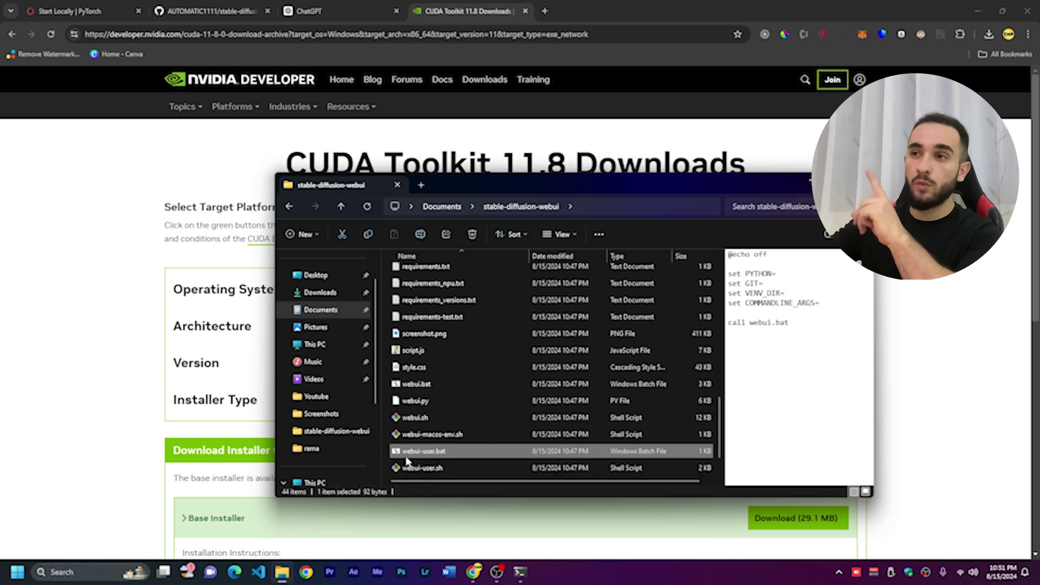
{"action": "scroll", "coordinate": [440, 465], "scroll_direction": "up", "scroll_amount": 9}
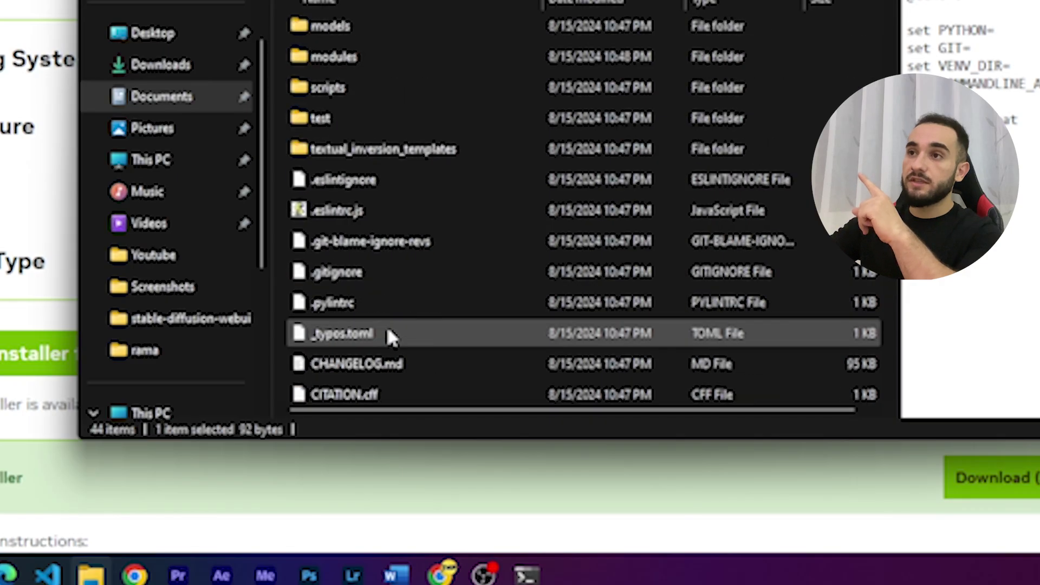
{"action": "scroll", "coordinate": [387, 328], "scroll_direction": "down", "scroll_amount": 8}
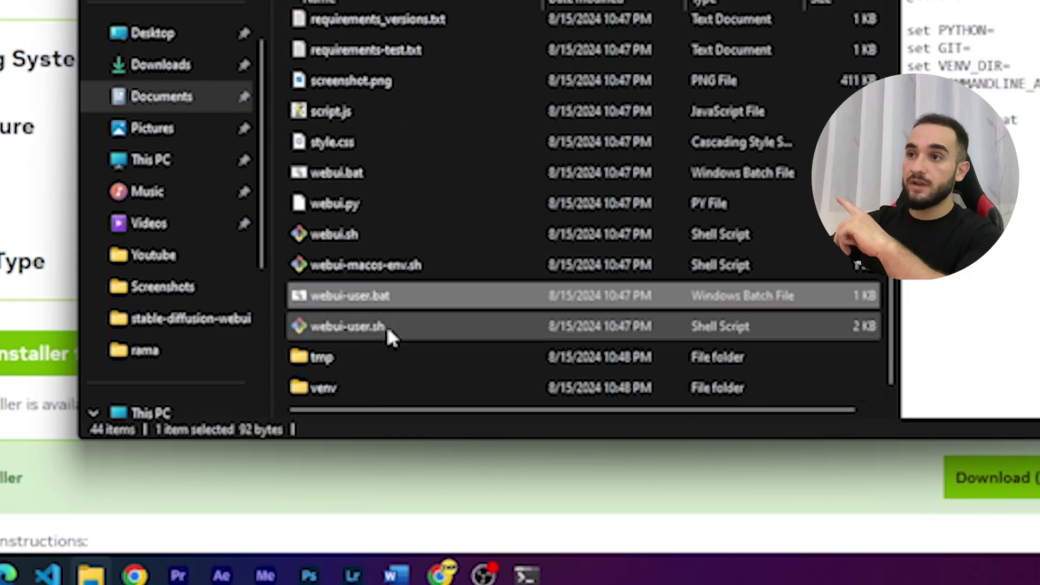
{"action": "left_click", "coordinate": [349, 388]}
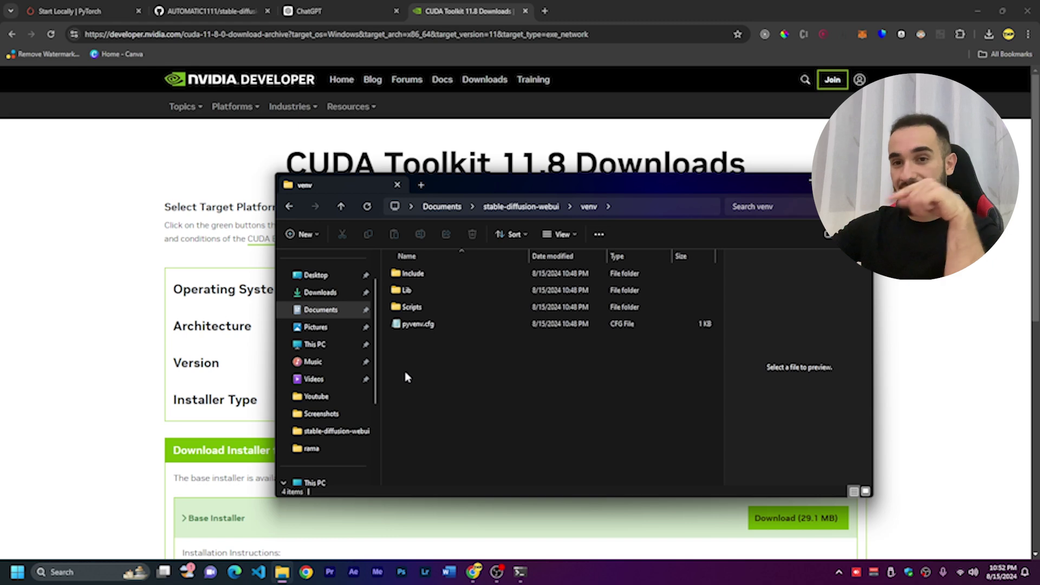
Close the old Command Prompt, open a new one and change into Documents and its stable-diffusion-webui folder
{"action": "left_click", "coordinate": [521, 572]}
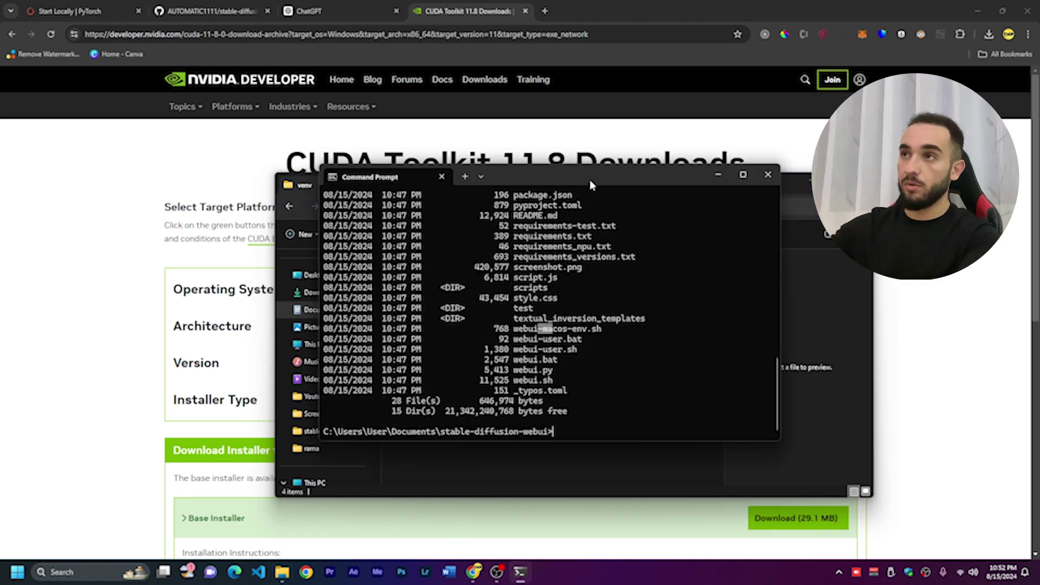
{"action": "key", "text": "alt+F4"}
{"action": "key", "text": "super"}
{"action": "type", "text": "cmd"}
{"action": "key", "text": "Return"}
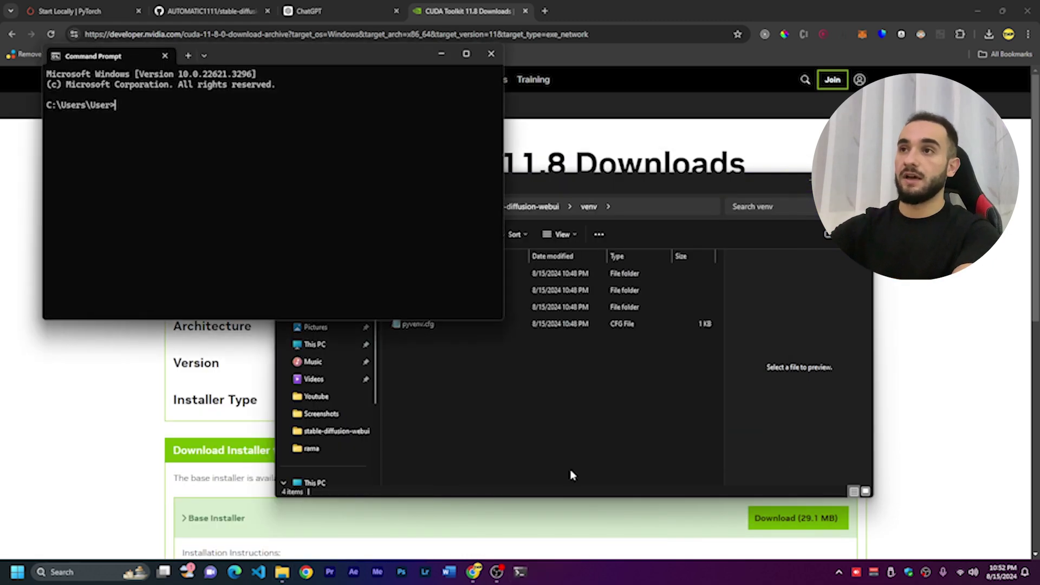
{"action": "type", "text": "cd Documents"}
{"action": "key", "text": "Return"}
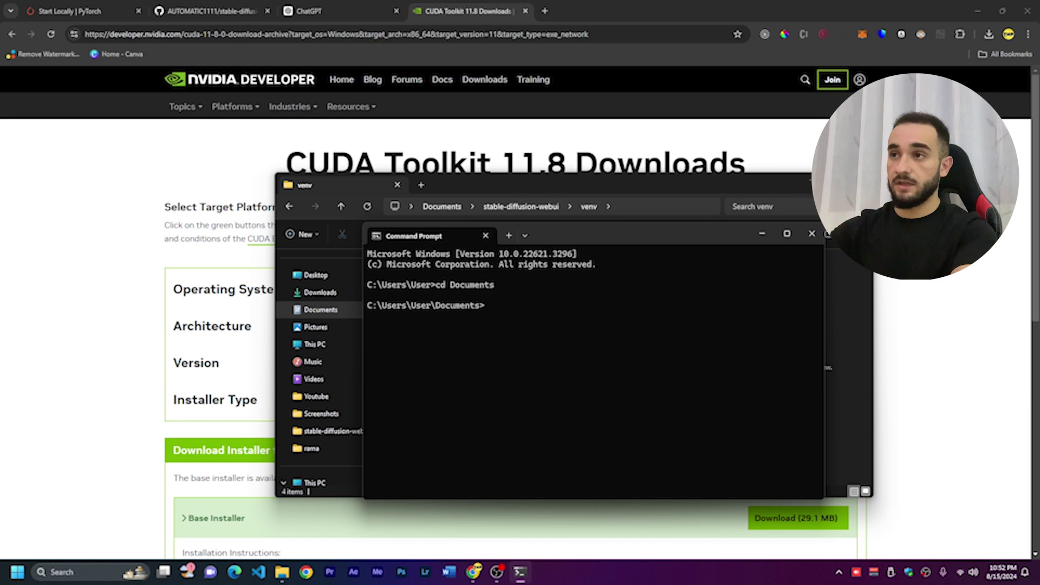
{"action": "type", "text": "cd stable-diffusion-webui"}
{"action": "key", "text": "Return"}
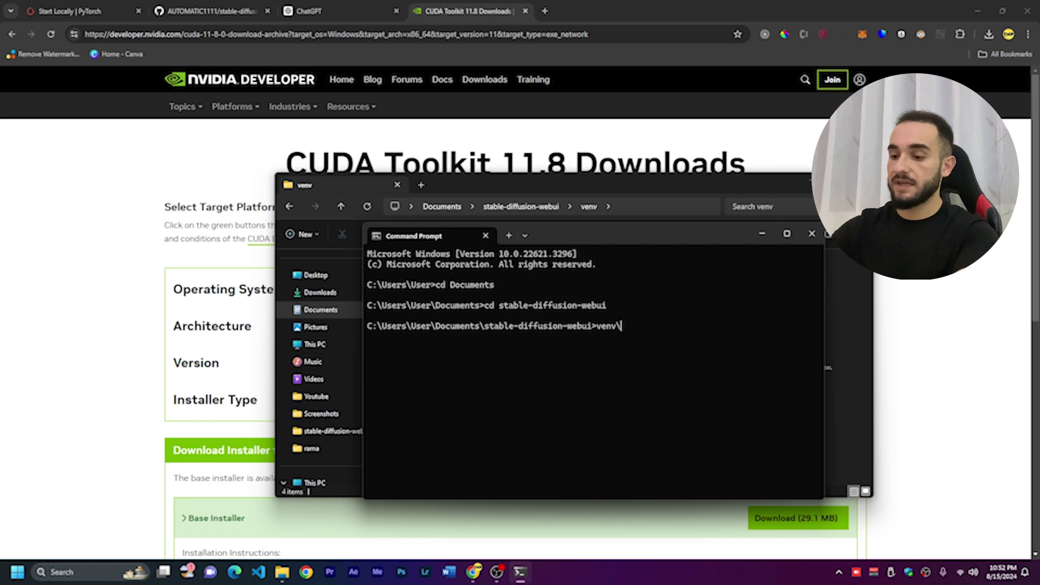
Activate the virtual environment by running venv\Scripts\activate and check the (venv) prefix in the prompt
{"action": "type", "text": "venv\\Scripts\\ac"}
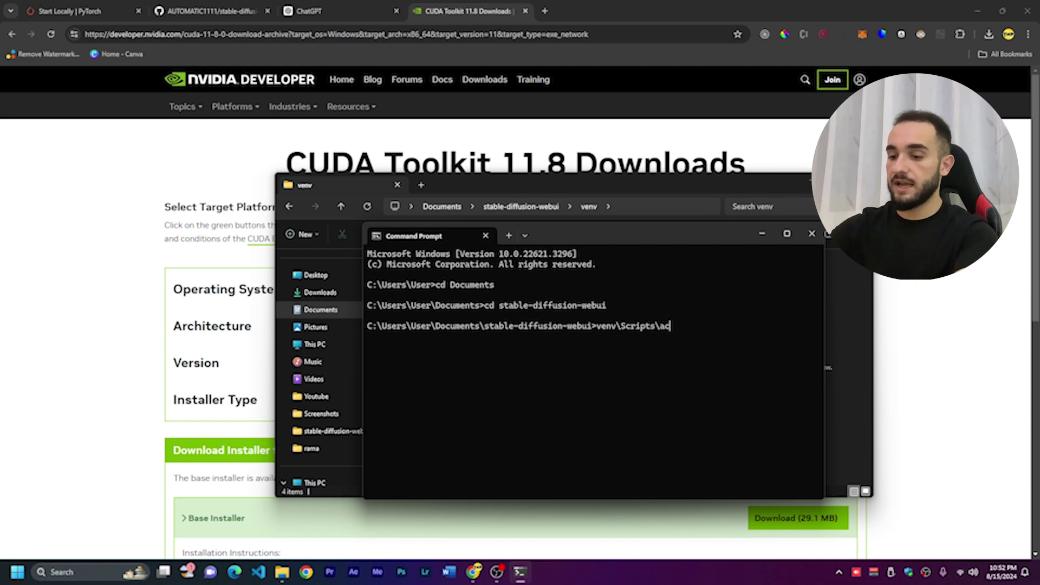
{"action": "type", "text": "tivate"}
{"action": "key", "text": "Return"}
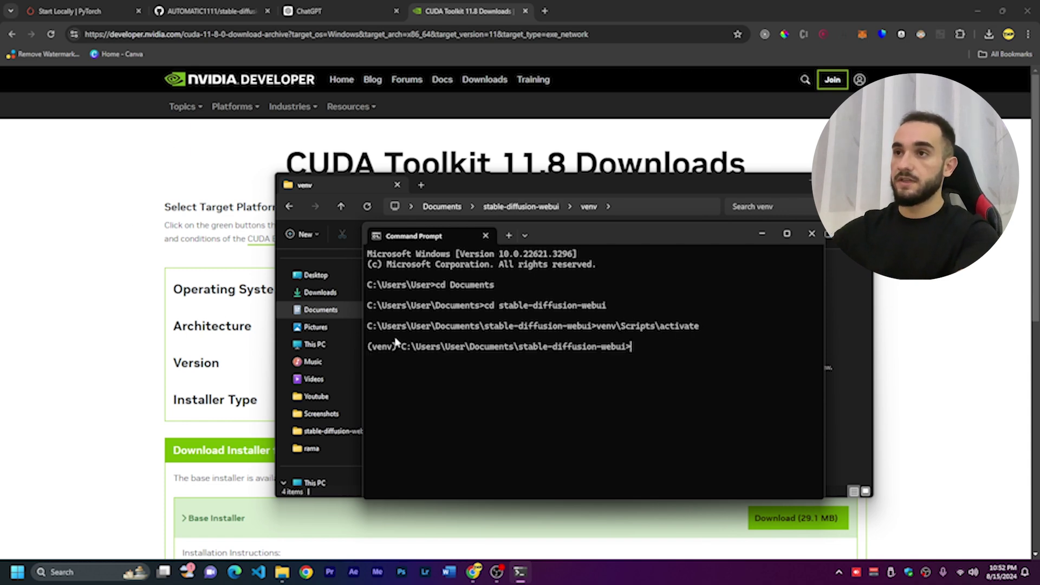
{"action": "left_click_drag", "start_coordinate": [396, 342], "coordinate": [368, 347]}
{"action": "left_click", "coordinate": [438, 358]}
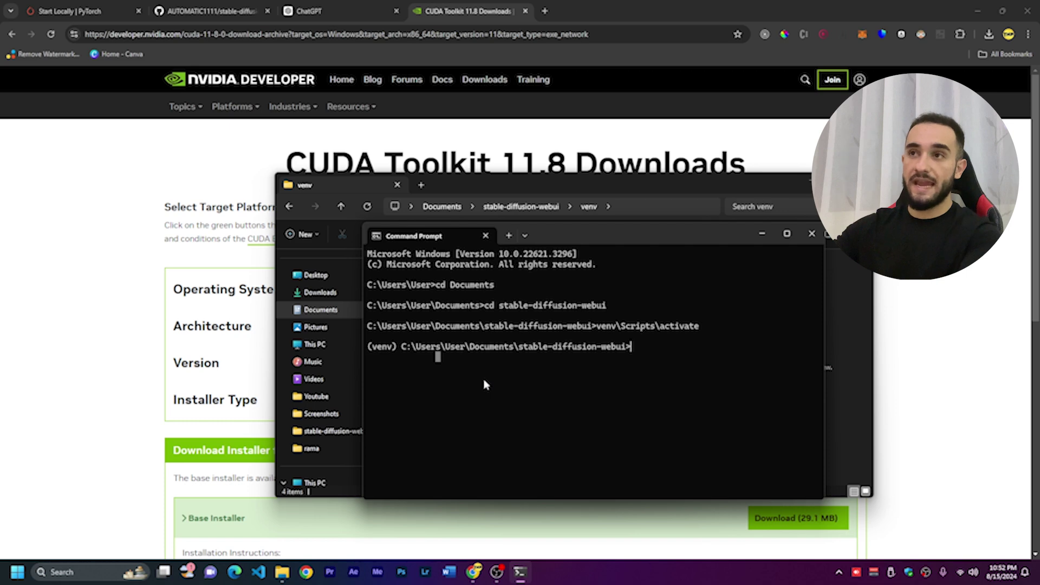
Copy the pip3 install command for stable PyTorch on Windows with CUDA 11.8 from the PyTorch Start Locally page
{"action": "left_click", "coordinate": [79, 6]}
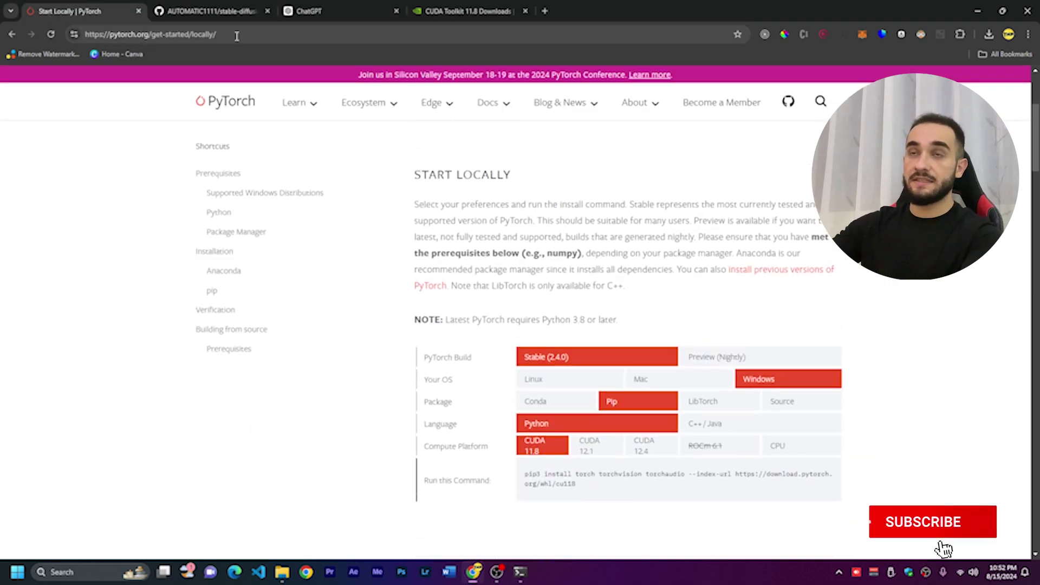
{"action": "scroll", "coordinate": [458, 463], "scroll_direction": "down", "scroll_amount": 1}
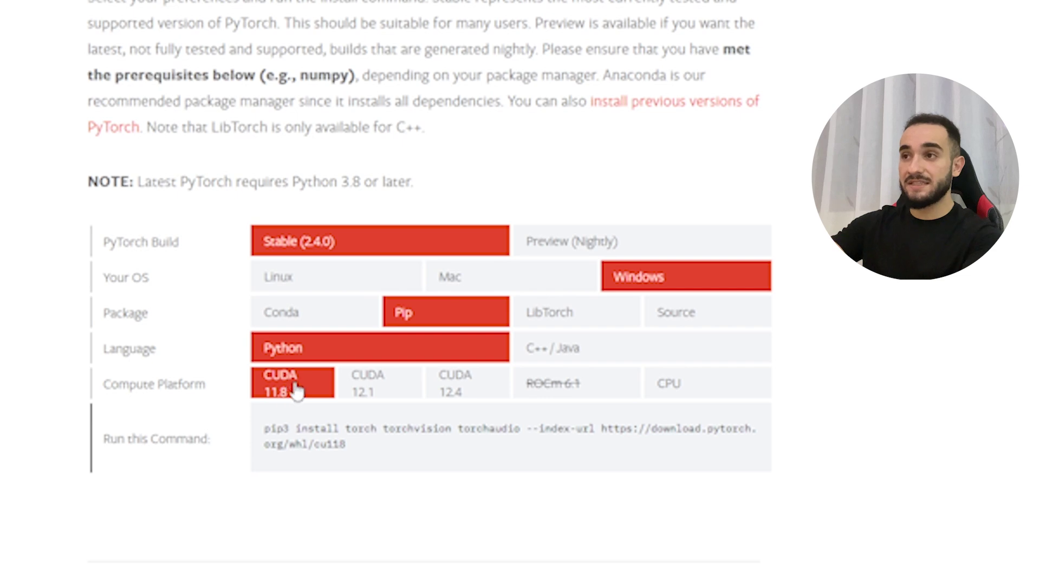
{"action": "left_click_drag", "start_coordinate": [369, 460], "coordinate": [266, 428]}
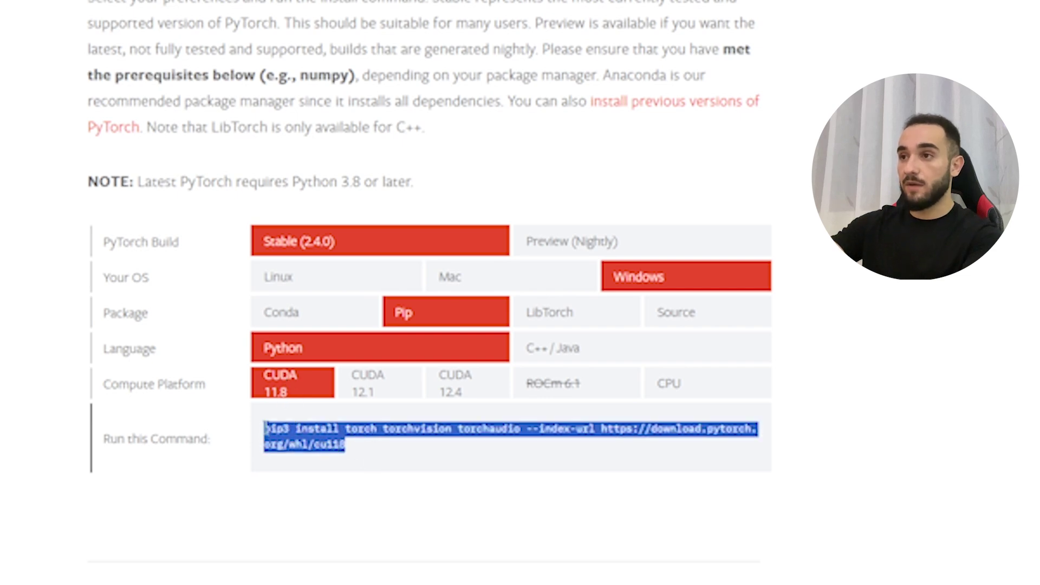
{"action": "right_click", "coordinate": [293, 431]}
{"action": "left_click", "coordinate": [364, 214]}
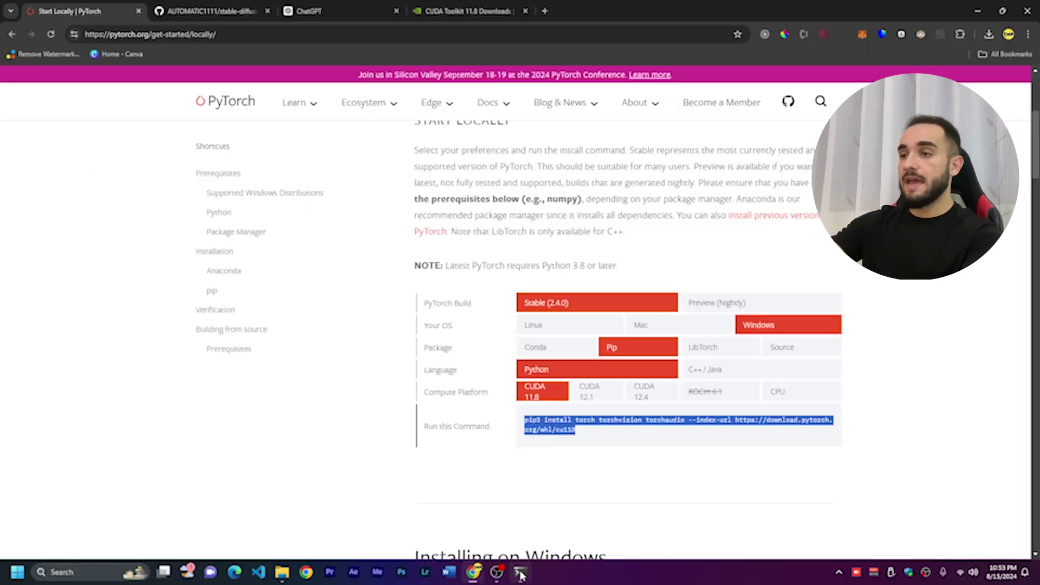
Start the copied pip3 install of torch, torchvision and torchaudio (cu118) in the activated Command Prompt environment and interrupt it
{"action": "left_click", "coordinate": [520, 573]}
{"action": "key", "text": "ctrl+v"}
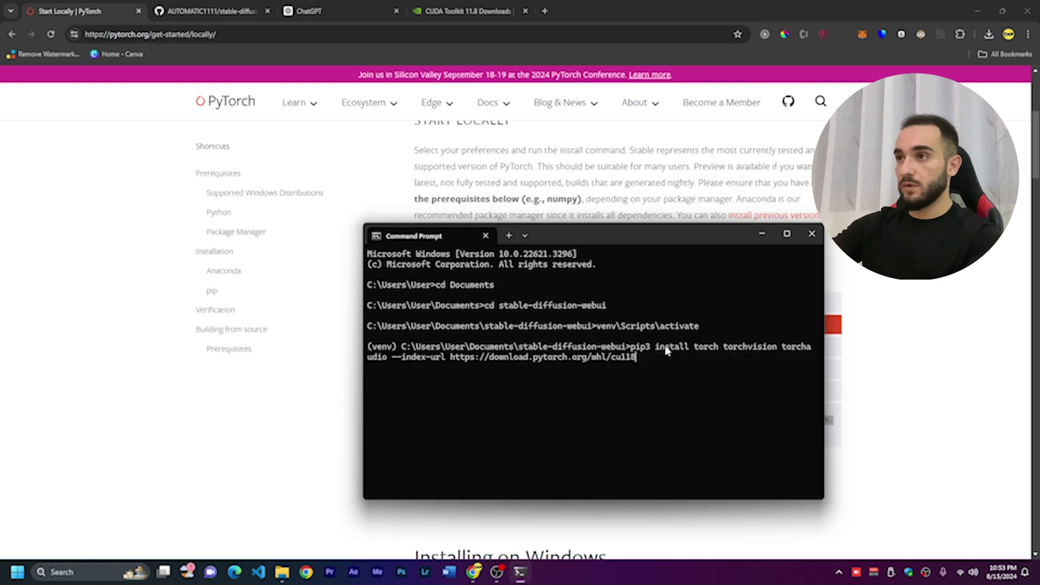
{"action": "key", "text": "Return"}
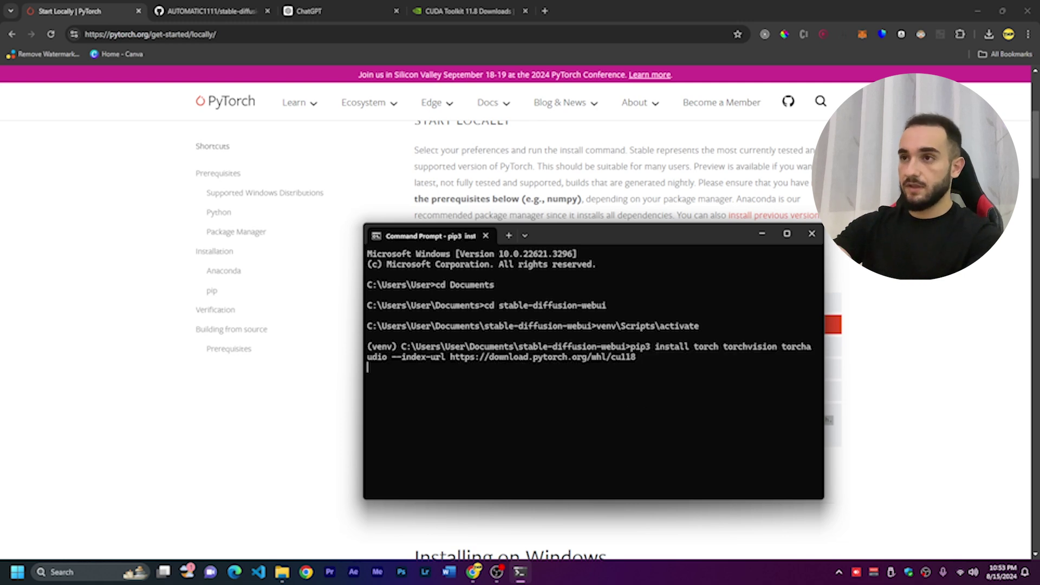
{"action": "key", "text": "ctrl+c"}
{"action": "key", "text": "Return"}
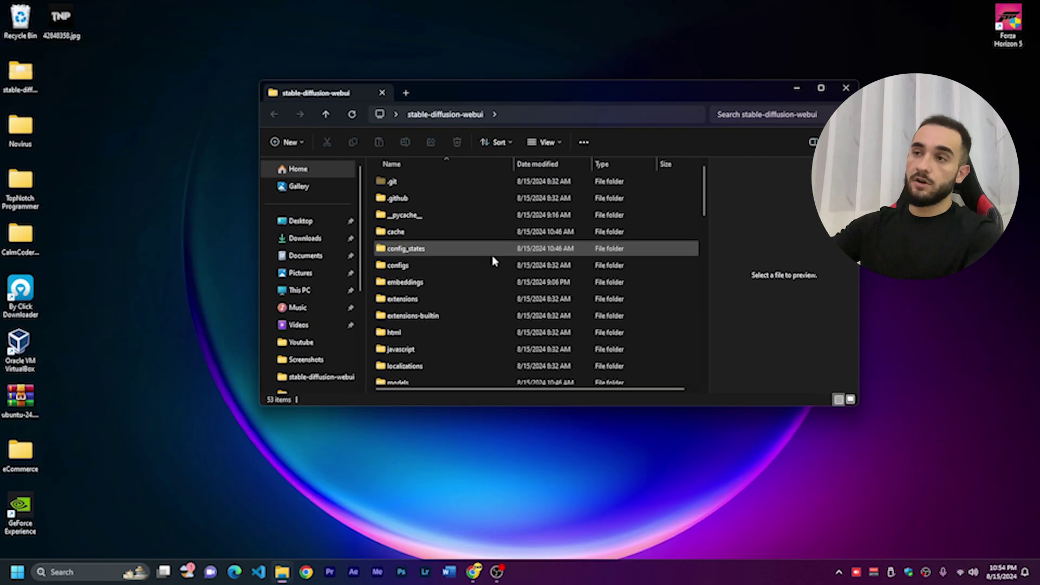
Locate webui-user.bat in the already installed stable-diffusion-webui folder and run it to launch the Stable Diffusion web UI
{"action": "scroll", "coordinate": [490, 271], "scroll_direction": "down", "scroll_amount": 12}
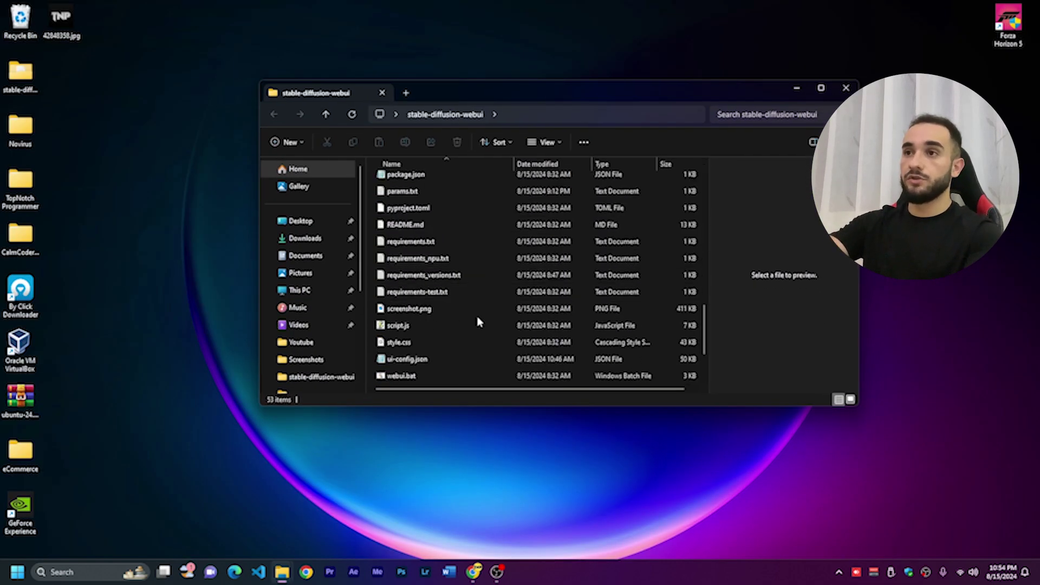
{"action": "scroll", "coordinate": [478, 323], "scroll_direction": "down", "scroll_amount": 2}
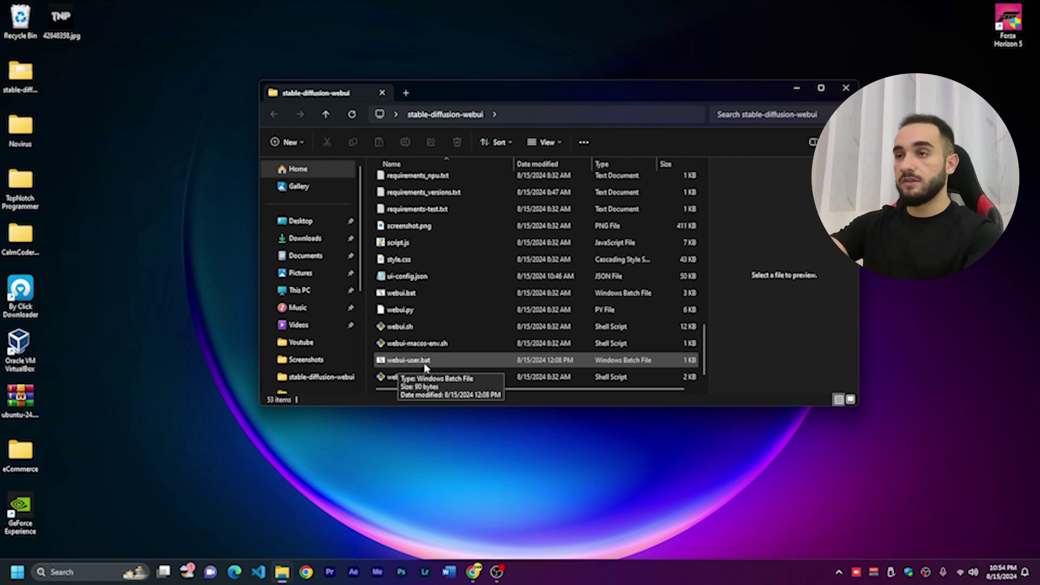
{"action": "double_click", "coordinate": [445, 365]}
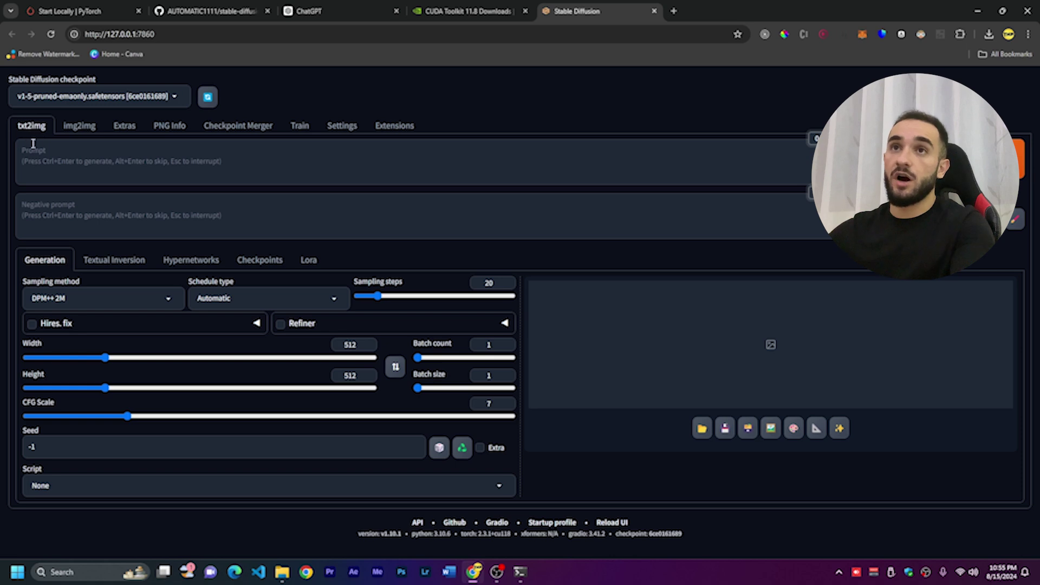
Look through the img2img, Extras, PNG Info and Train pages of the web UI
{"action": "left_click", "coordinate": [81, 130]}
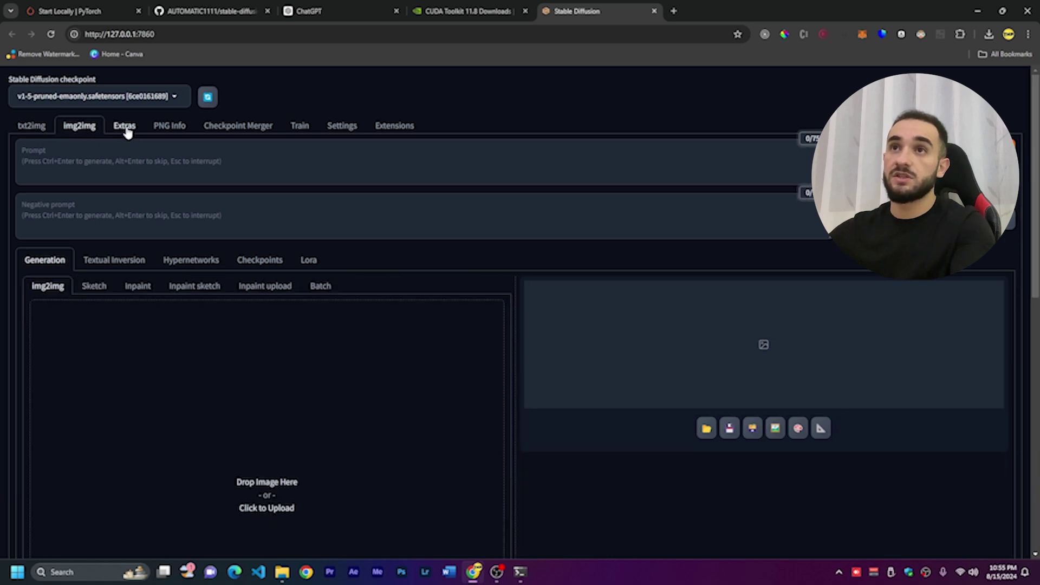
{"action": "left_click", "coordinate": [126, 129]}
{"action": "left_click", "coordinate": [171, 130]}
{"action": "left_click", "coordinate": [304, 131]}
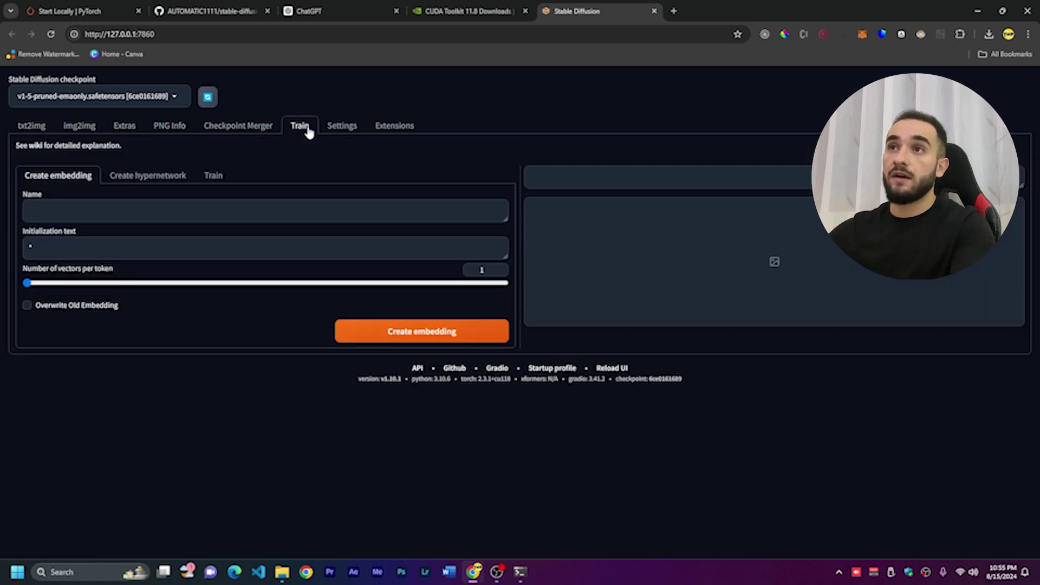
Check the Upcast cross attention layer to float32 option in the Stable Diffusion section of the settings
{"action": "left_click", "coordinate": [341, 130]}
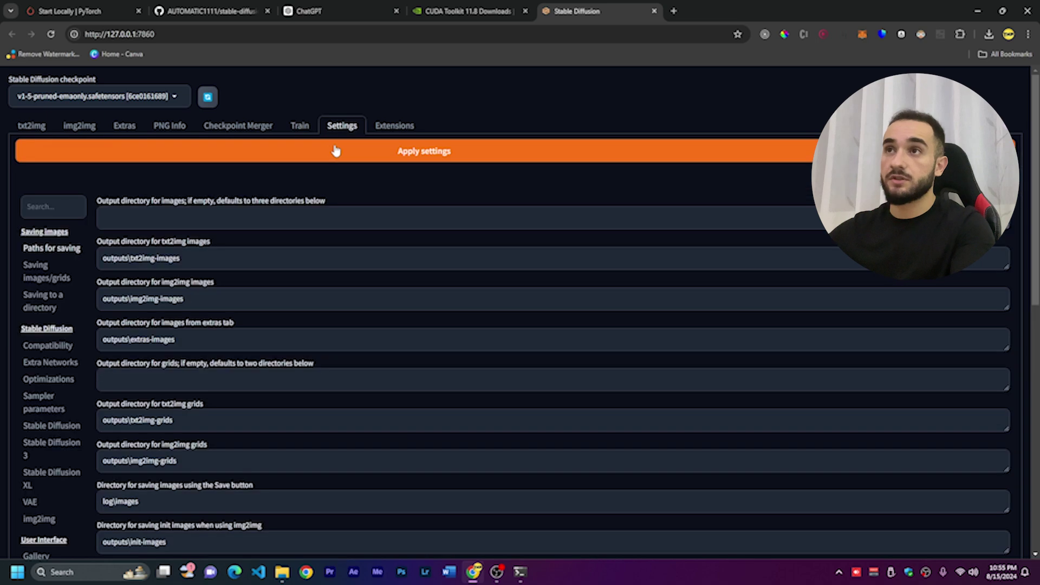
{"action": "scroll", "coordinate": [60, 346], "scroll_direction": "down", "scroll_amount": 4}
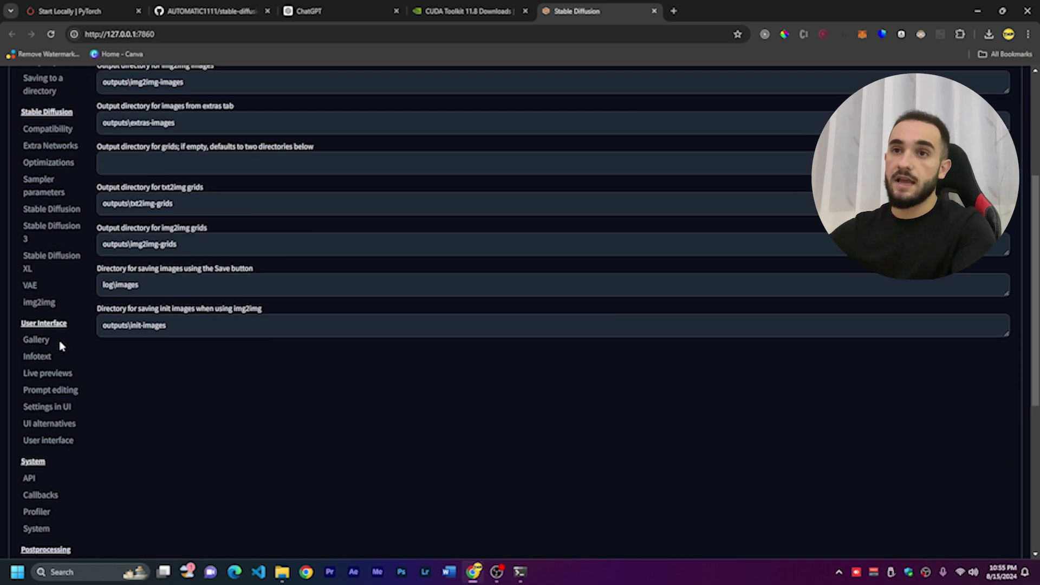
{"action": "left_click", "coordinate": [52, 209]}
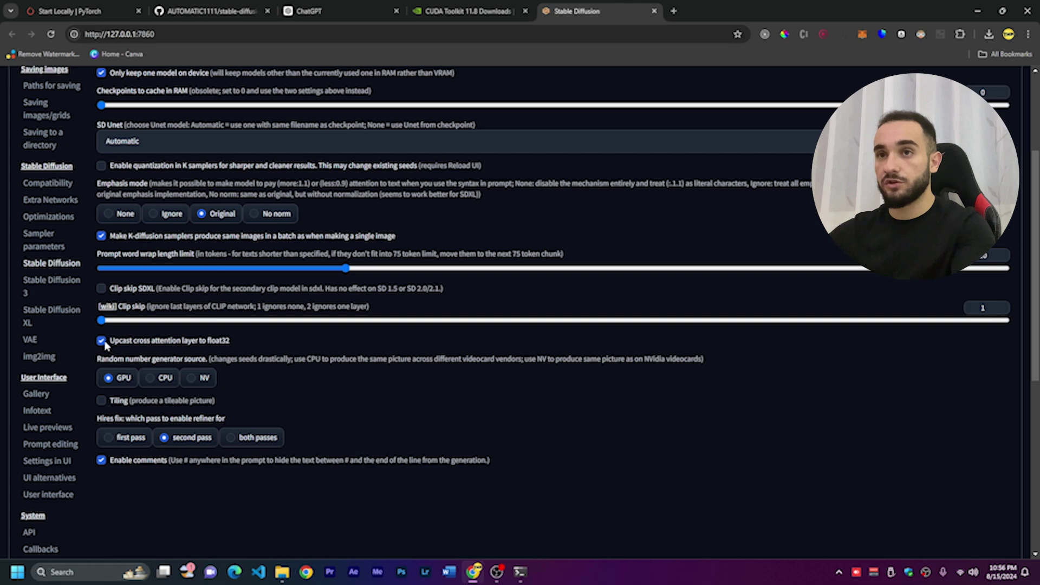
{"action": "scroll", "coordinate": [99, 350], "scroll_direction": "up", "scroll_amount": 15}
Generate a txt2img image from the copied prompt about a bustling marketplace in a Middle Eastern bazaar at sunset
{"action": "left_click", "coordinate": [17, 128]}
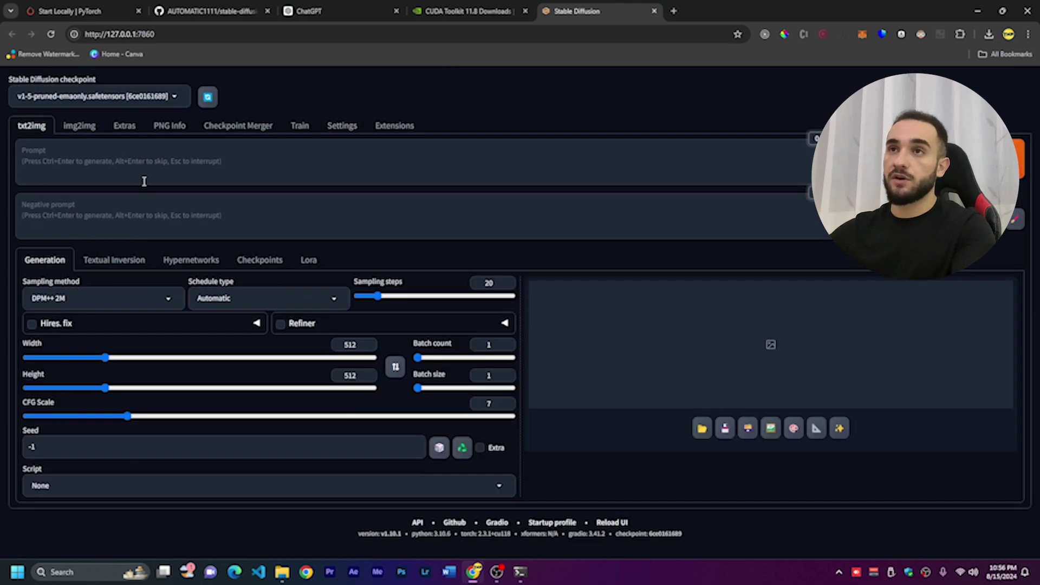
{"action": "left_click", "coordinate": [93, 171]}
{"action": "key", "text": "ctrl+v"}
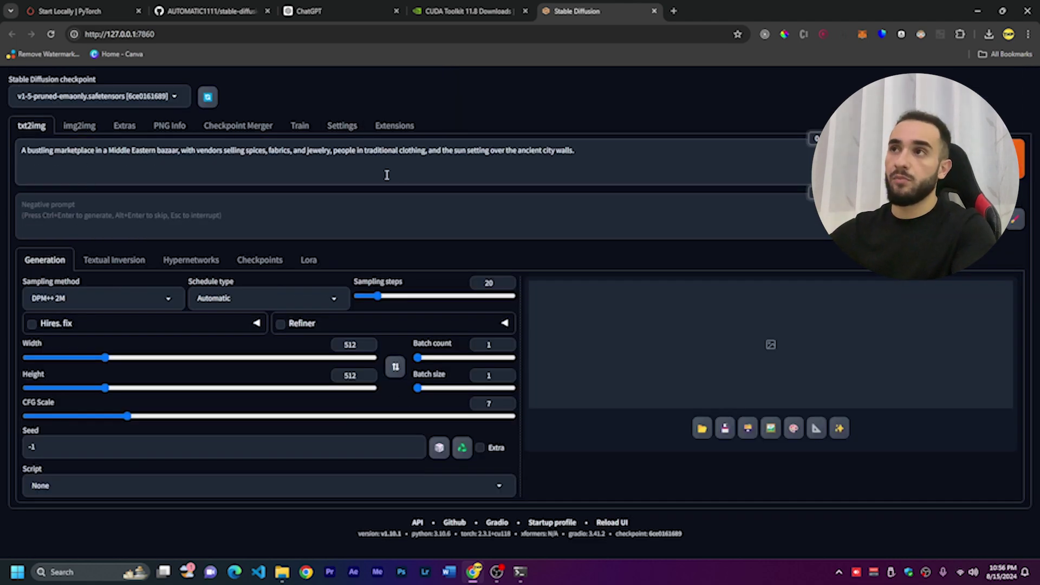
{"action": "key", "text": "ctrl+Return"}
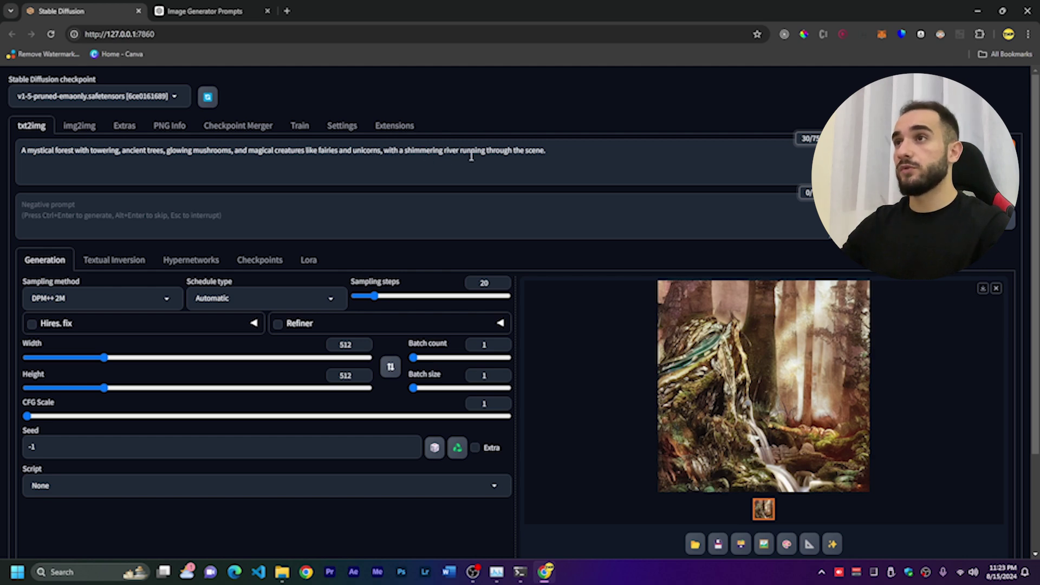
View the generated mystical forest image enlarged, close it and raise the output image width to 976
{"action": "left_click", "coordinate": [788, 408]}
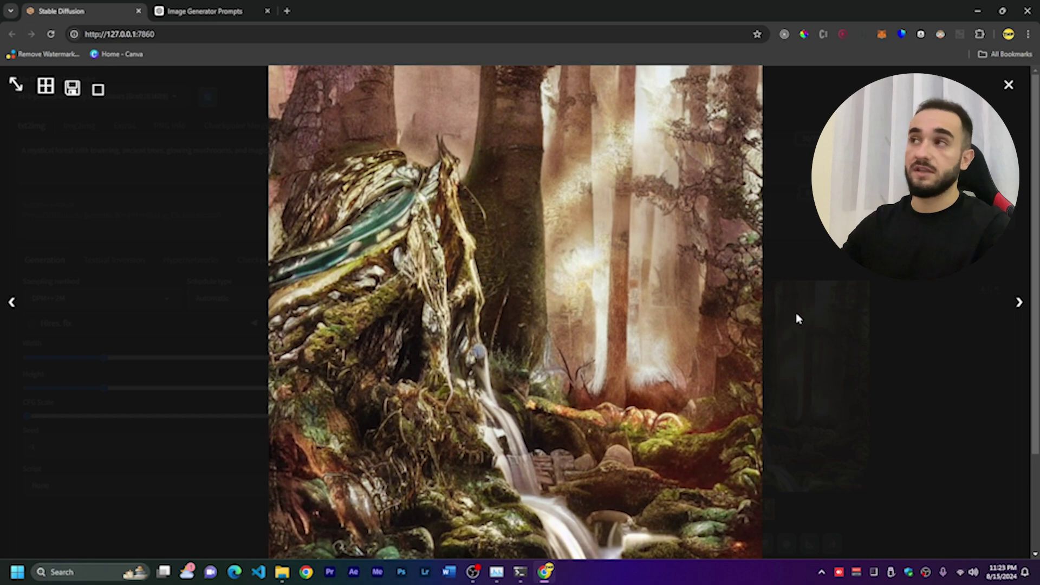
{"action": "left_click", "coordinate": [1009, 84]}
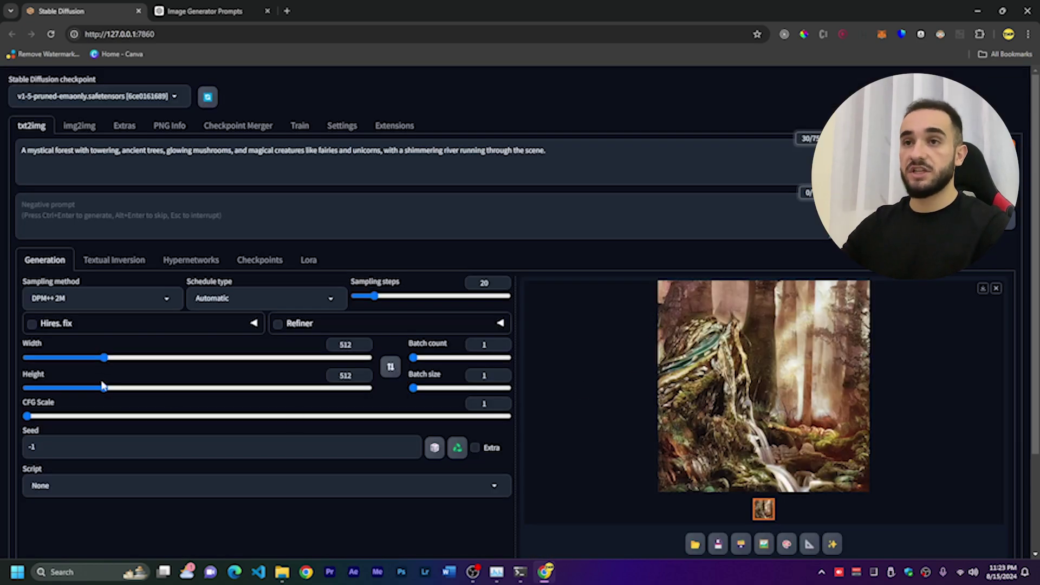
{"action": "left_click_drag", "start_coordinate": [105, 358], "coordinate": [166, 363]}
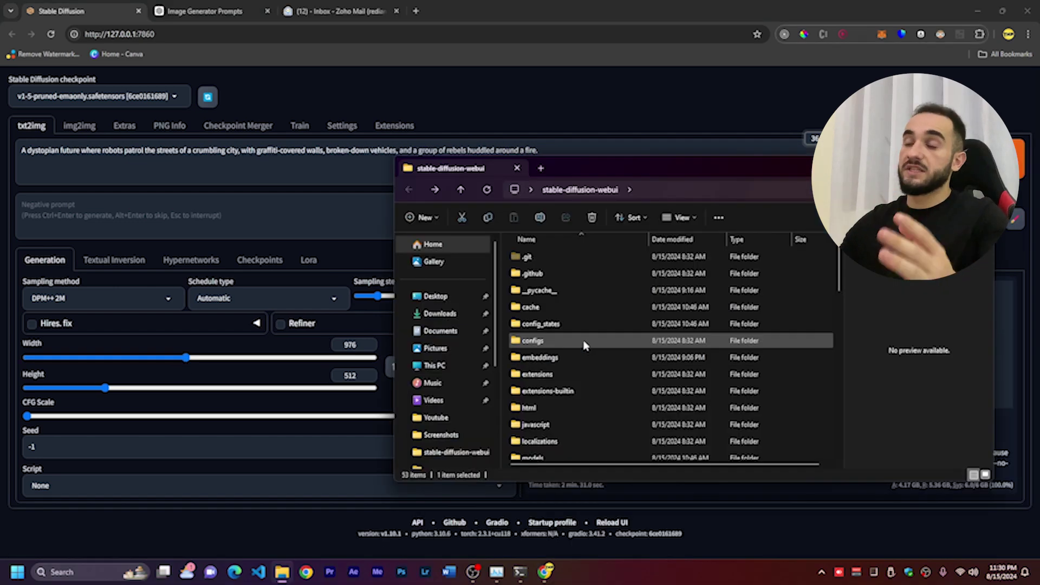
Open the 2024-08-15 folder inside outputs\txt2img-images of the stable-diffusion-webui folder to find the saved images
{"action": "left_click", "coordinate": [590, 325]}
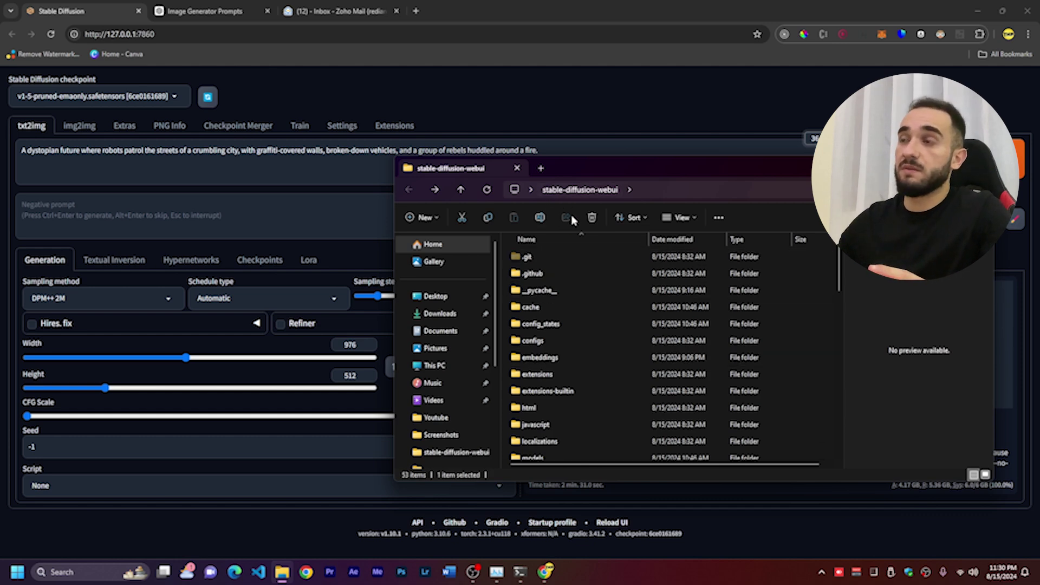
{"action": "scroll", "coordinate": [554, 401], "scroll_direction": "down", "scroll_amount": 3}
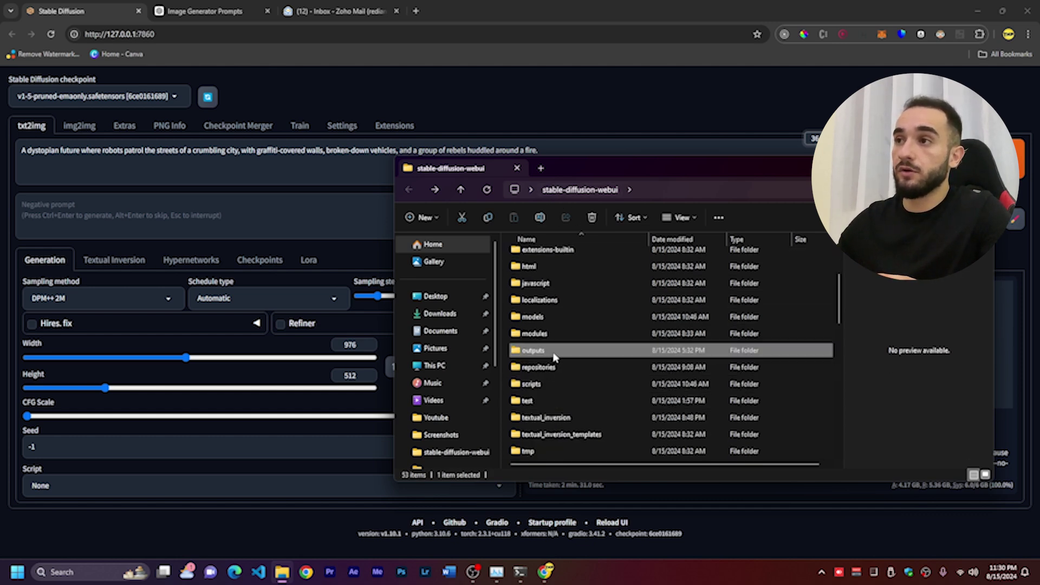
{"action": "double_click", "coordinate": [554, 355]}
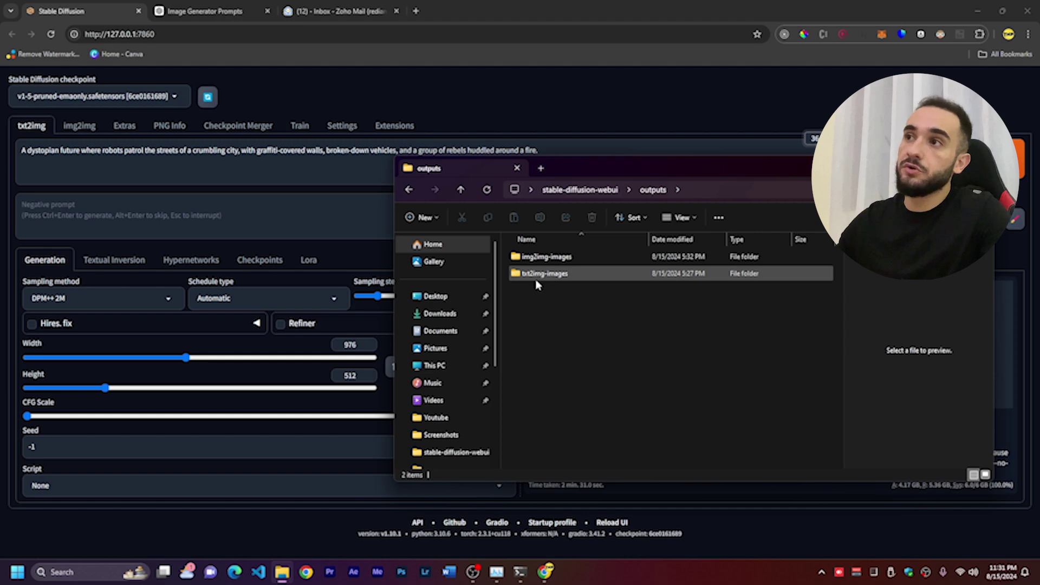
{"action": "left_click", "coordinate": [578, 277]}
{"action": "double_click", "coordinate": [578, 278]}
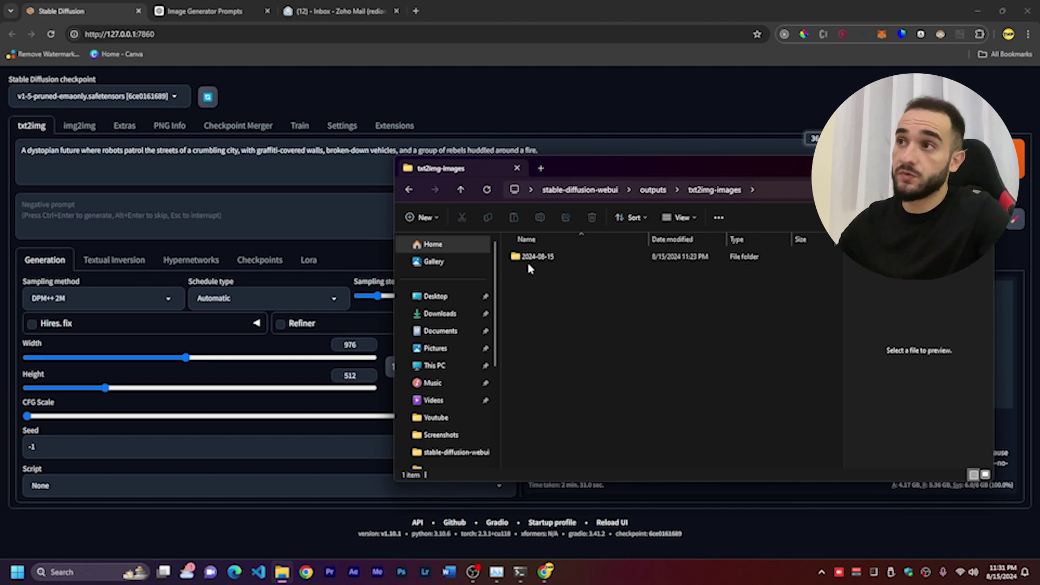
{"action": "double_click", "coordinate": [562, 256]}
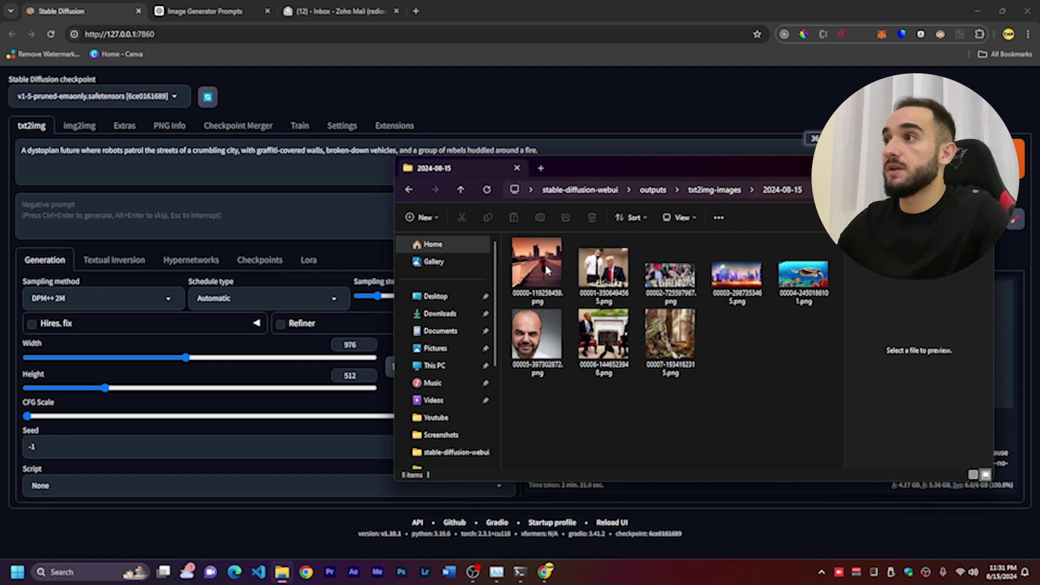
{"action": "left_click_drag", "start_coordinate": [798, 426], "coordinate": [540, 259]}
{"action": "left_click", "coordinate": [736, 358]}
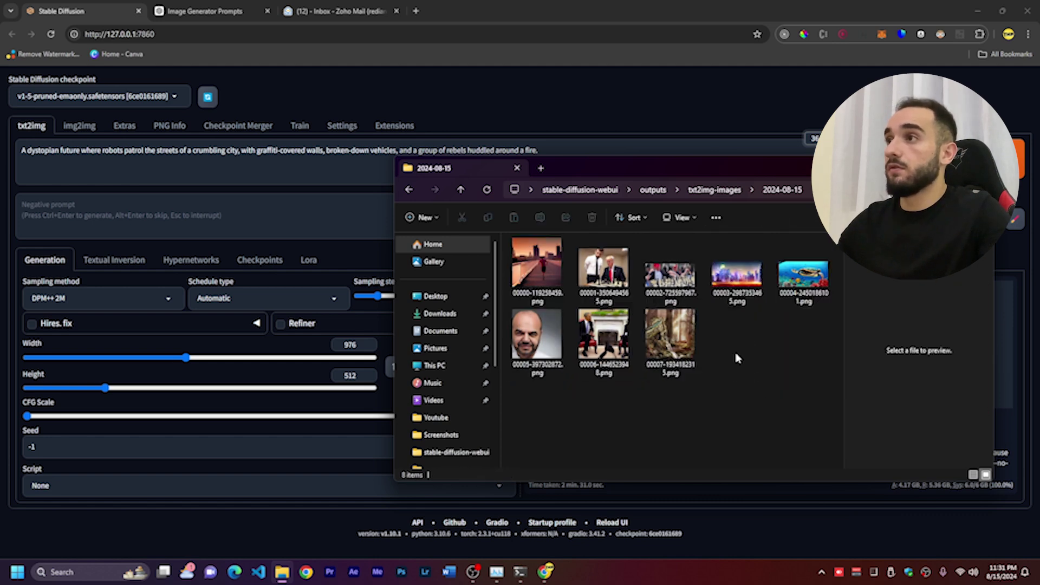
View the saved sea turtle, neon city skyline and forest stream images one at a time, closing each
{"action": "double_click", "coordinate": [804, 276]}
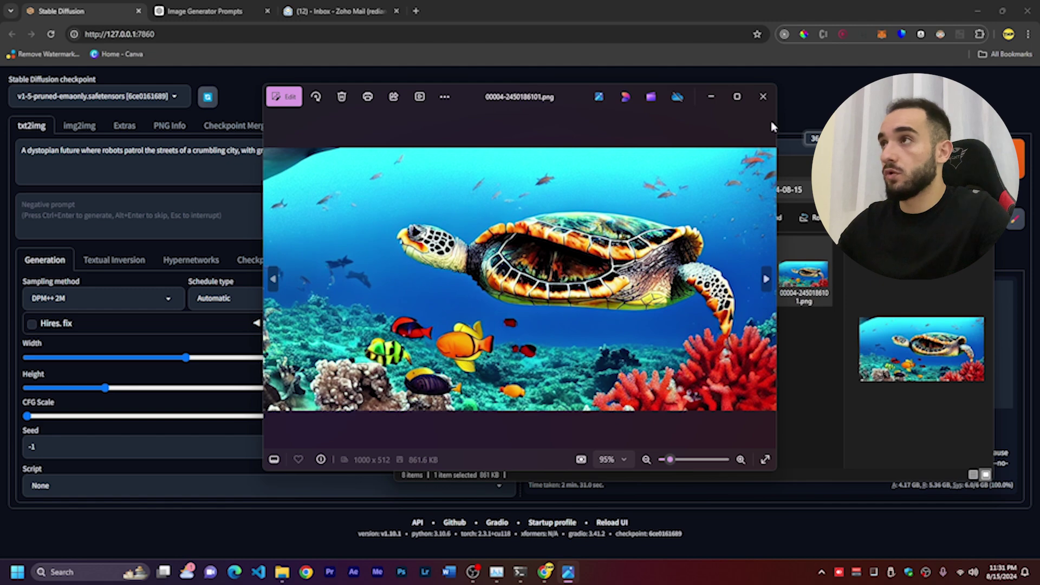
{"action": "left_click", "coordinate": [763, 96]}
{"action": "double_click", "coordinate": [734, 278]}
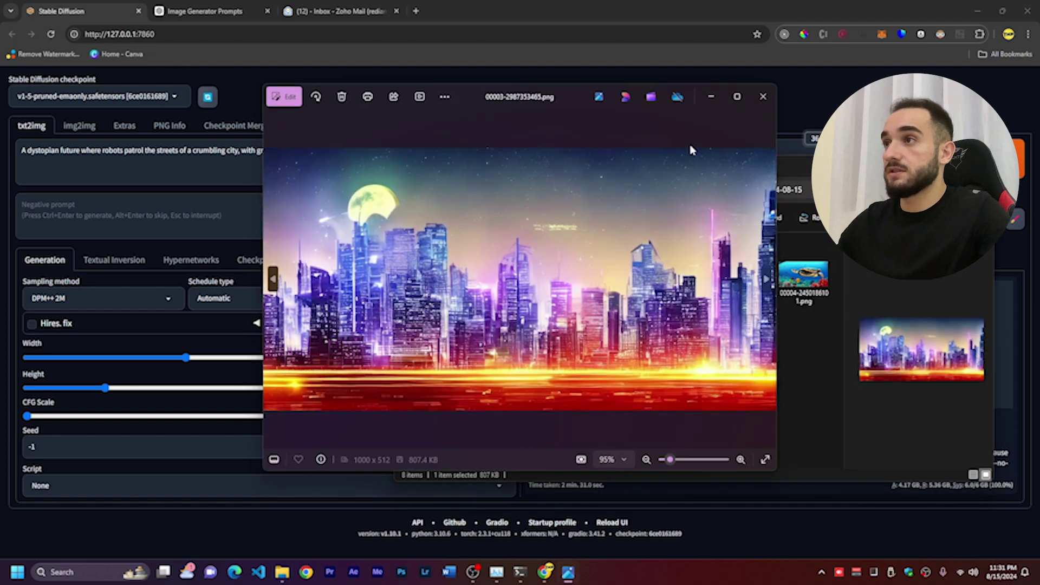
{"action": "left_click", "coordinate": [763, 97]}
{"action": "double_click", "coordinate": [675, 341]}
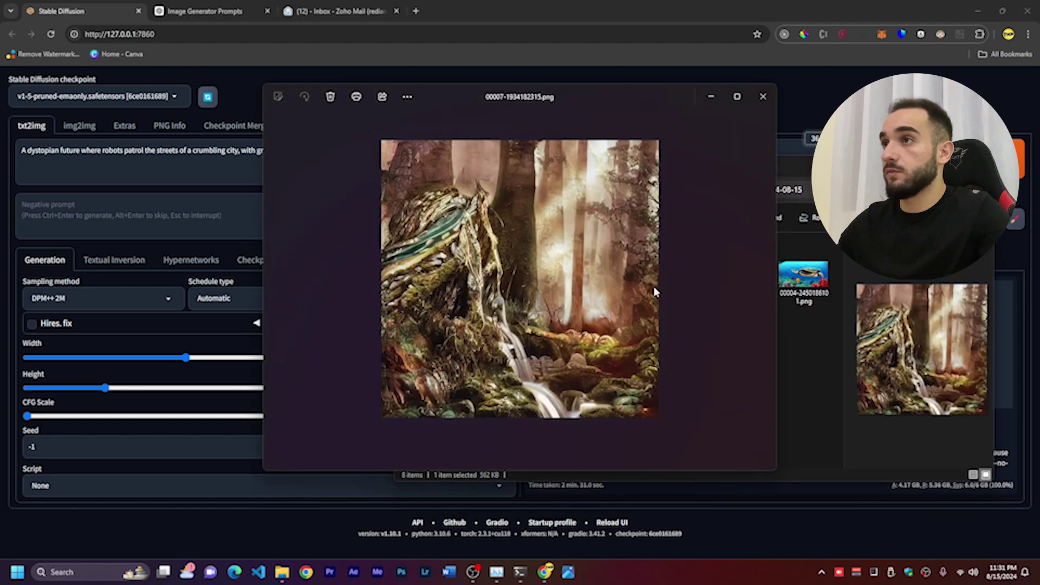
{"action": "left_click", "coordinate": [763, 96]}
Preview the saved images of the runner on the bridge, the chess game, the portrait and the fireplace meeting
{"action": "left_click", "coordinate": [521, 279]}
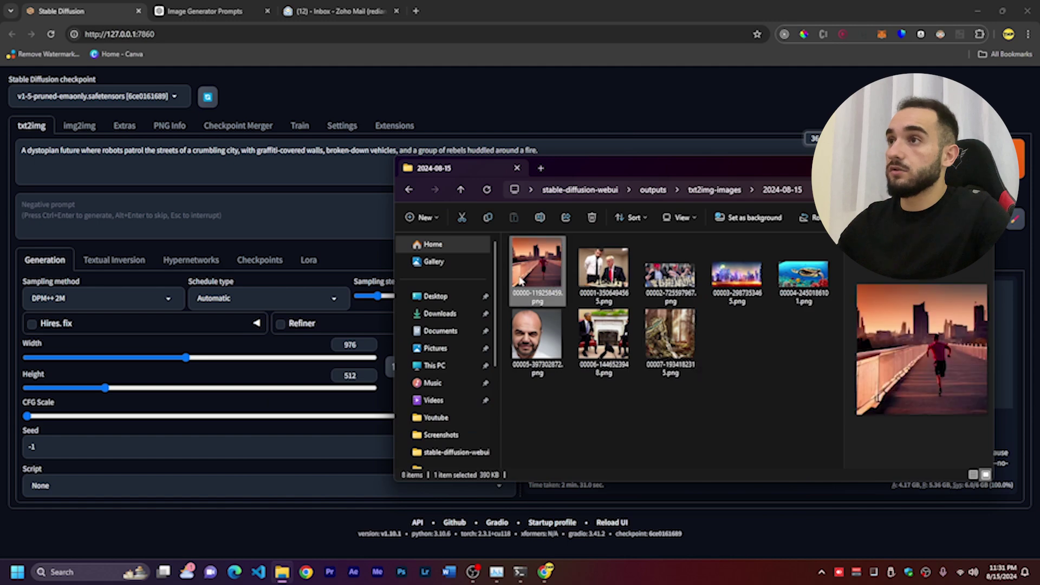
{"action": "double_click", "coordinate": [521, 279]}
{"action": "left_click", "coordinate": [763, 96]}
{"action": "left_click", "coordinate": [623, 292]}
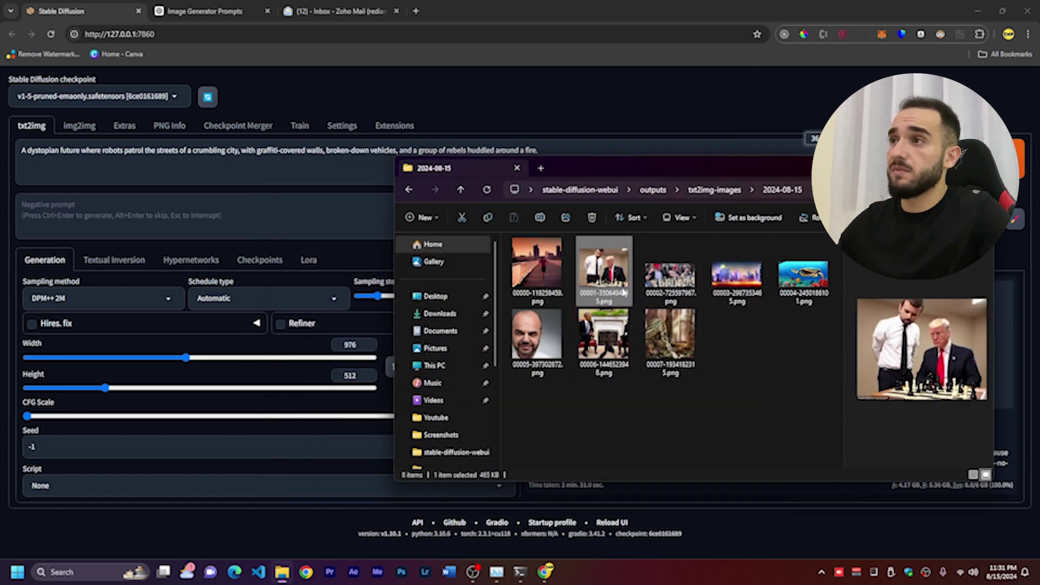
{"action": "left_click", "coordinate": [554, 342]}
{"action": "left_click", "coordinate": [604, 276]}
{"action": "left_click", "coordinate": [705, 400]}
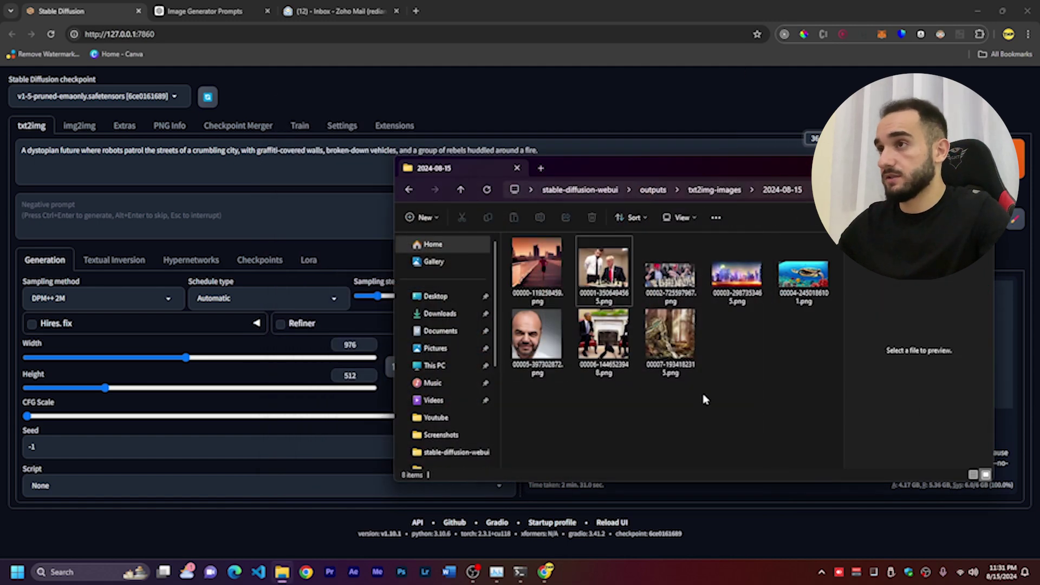
{"action": "left_click", "coordinate": [604, 336]}
{"action": "left_click", "coordinate": [779, 398]}
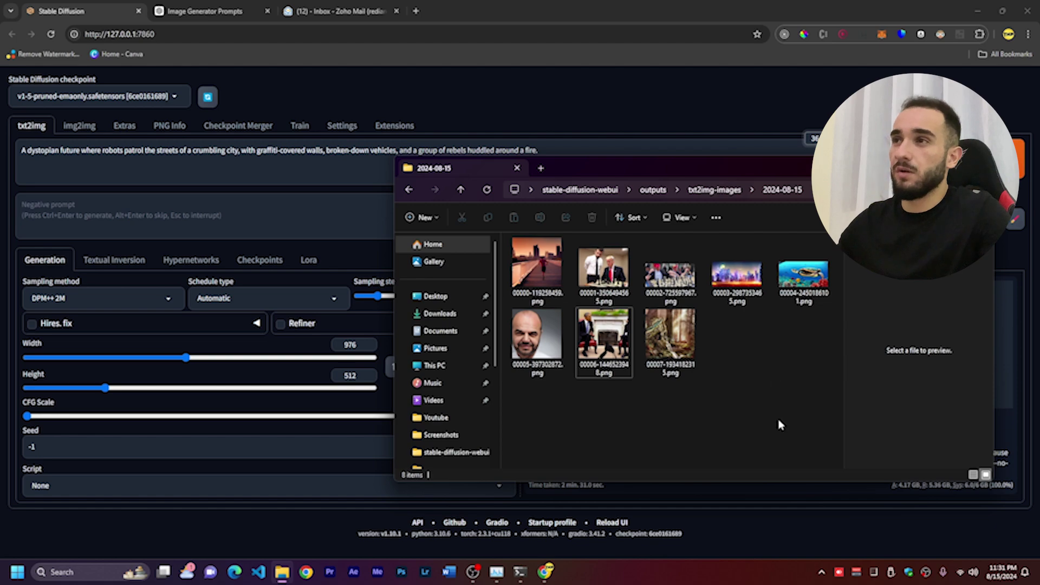